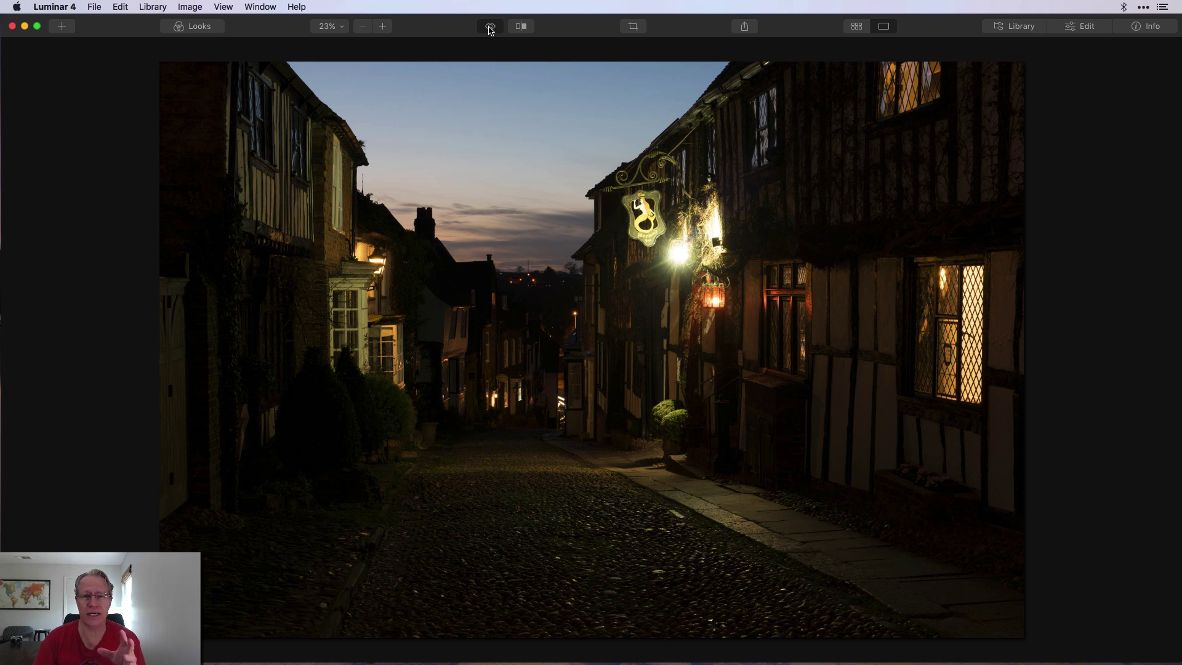
Compare the original street photo with its finished edit by switching the before view on and off
click(490, 27)
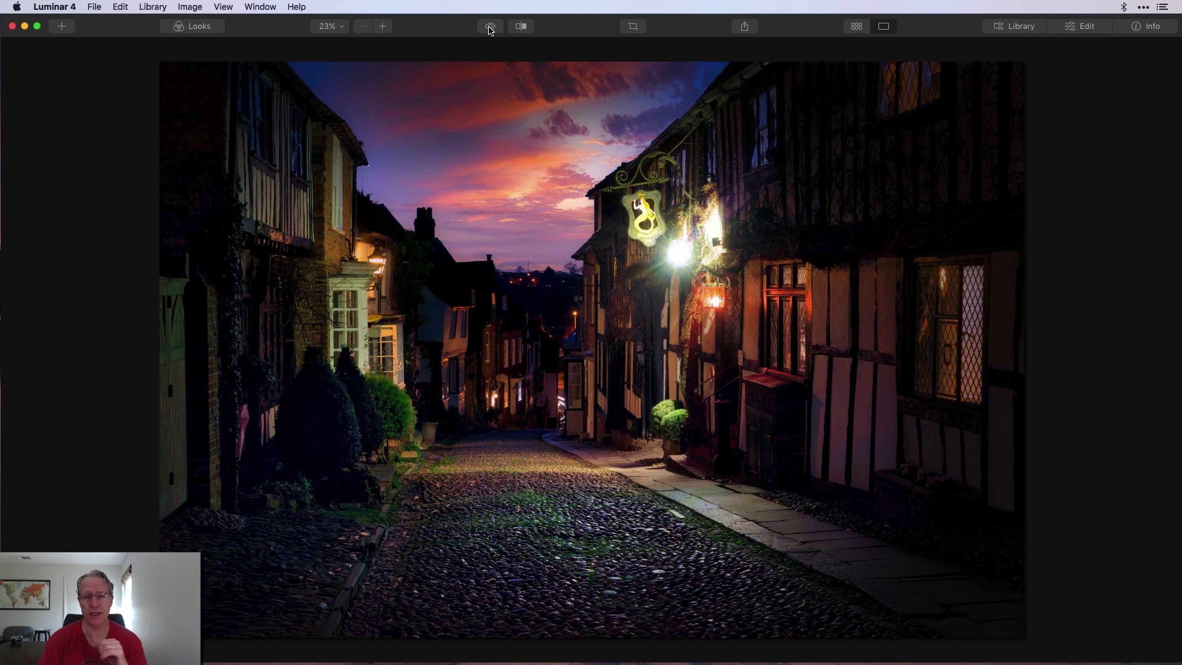
click(491, 27)
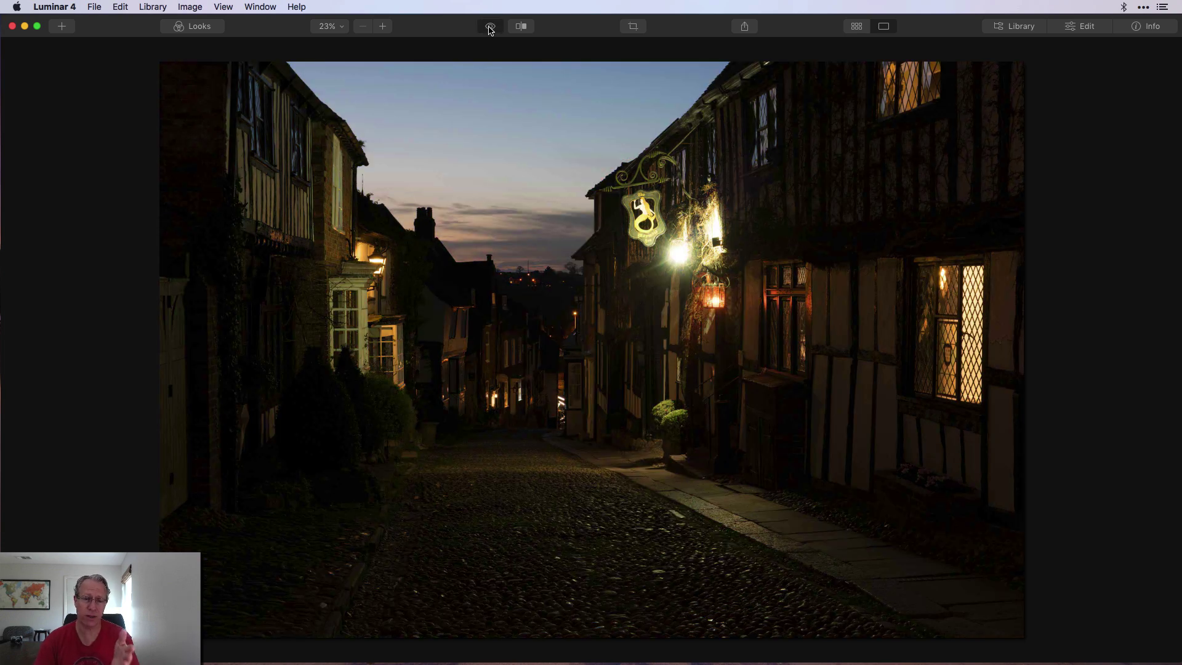
click(490, 27)
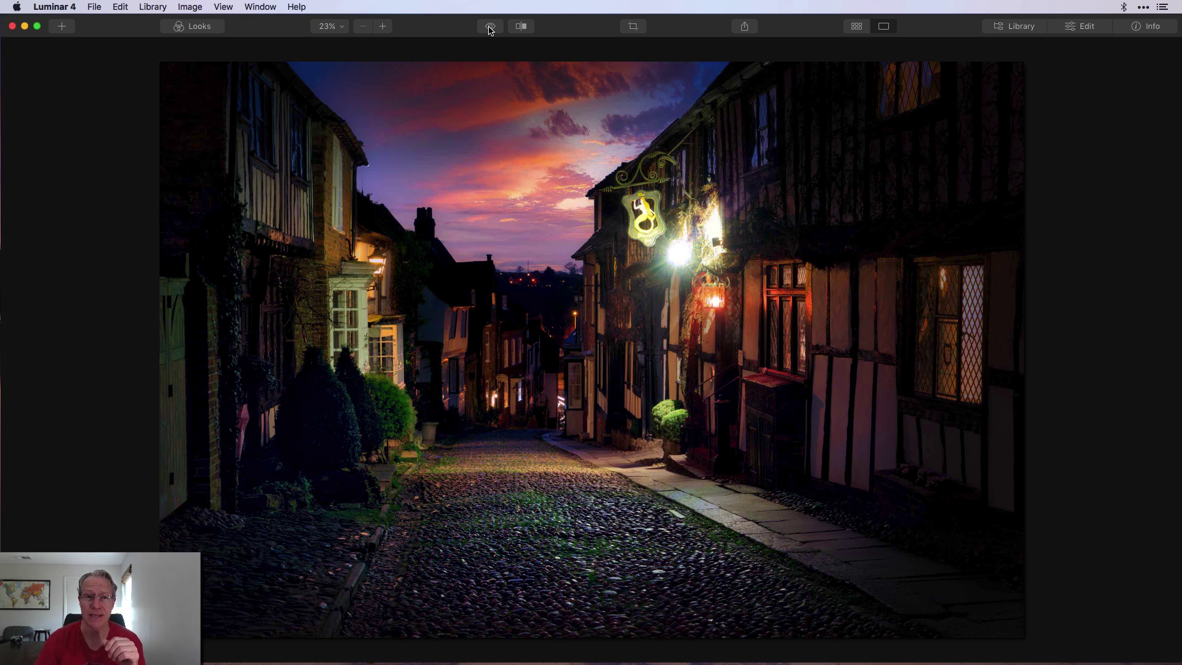
click(491, 27)
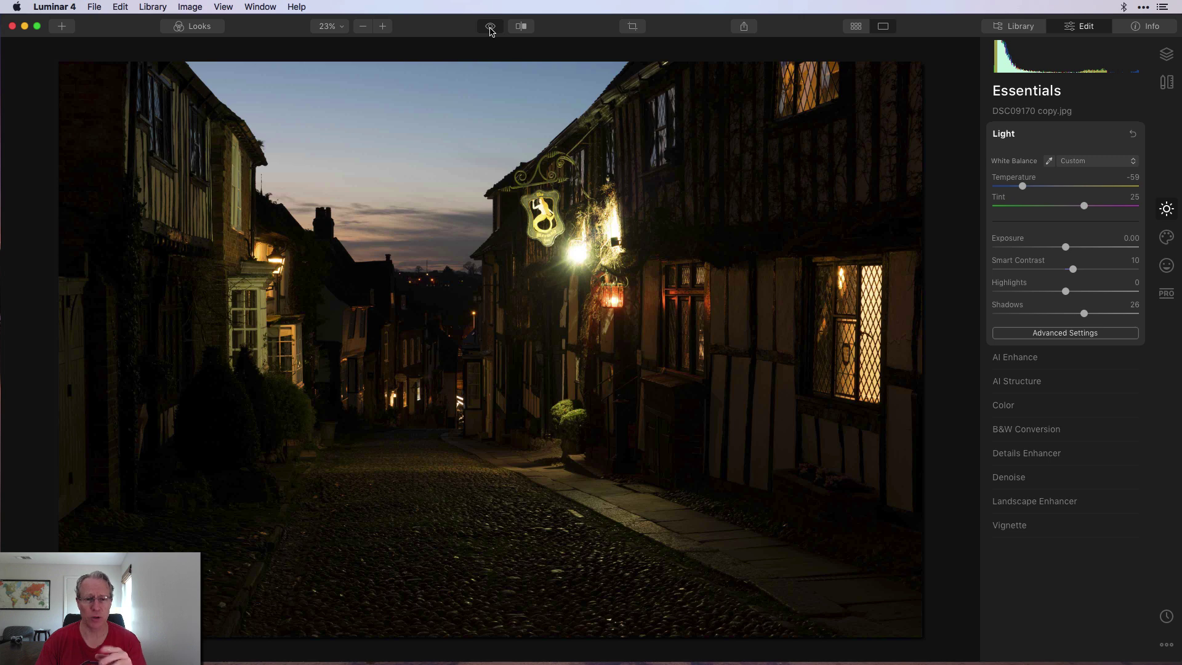
Compare the original photo with the version that has only the Light adjustments applied
click(491, 28)
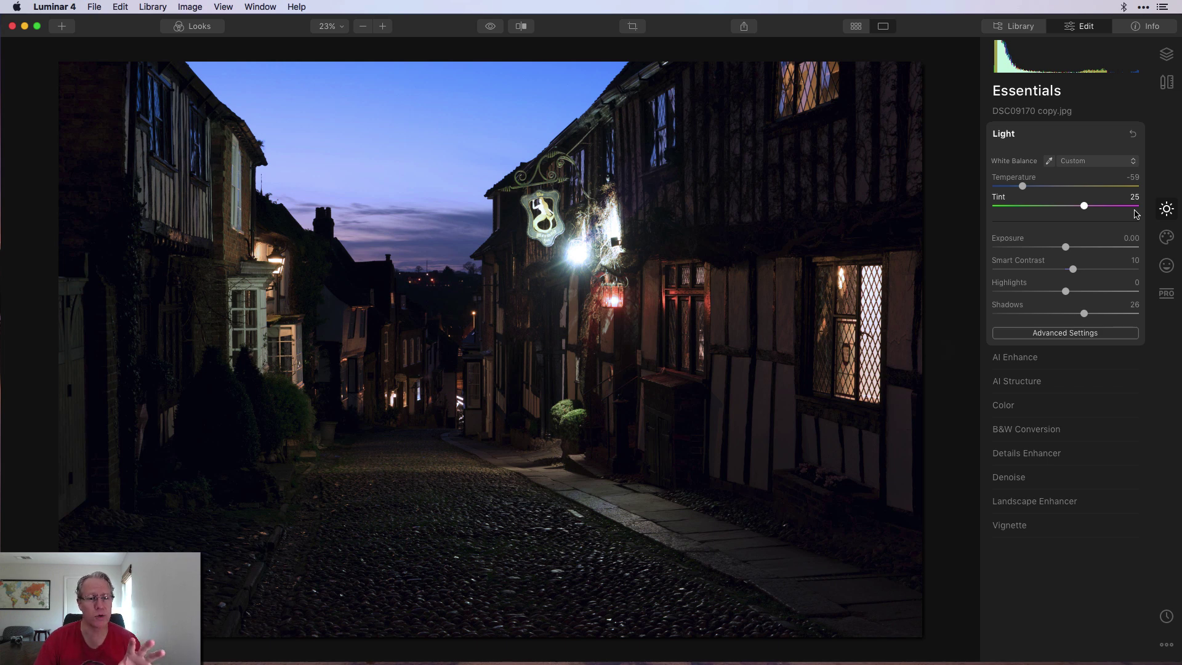
click(490, 30)
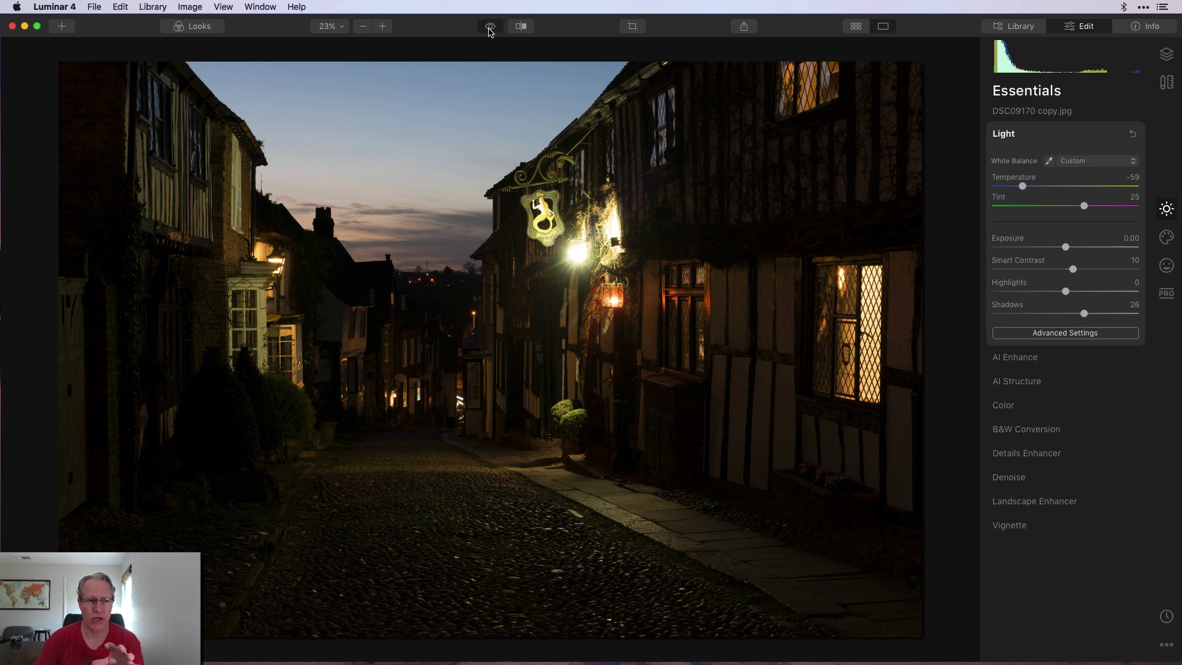
click(490, 29)
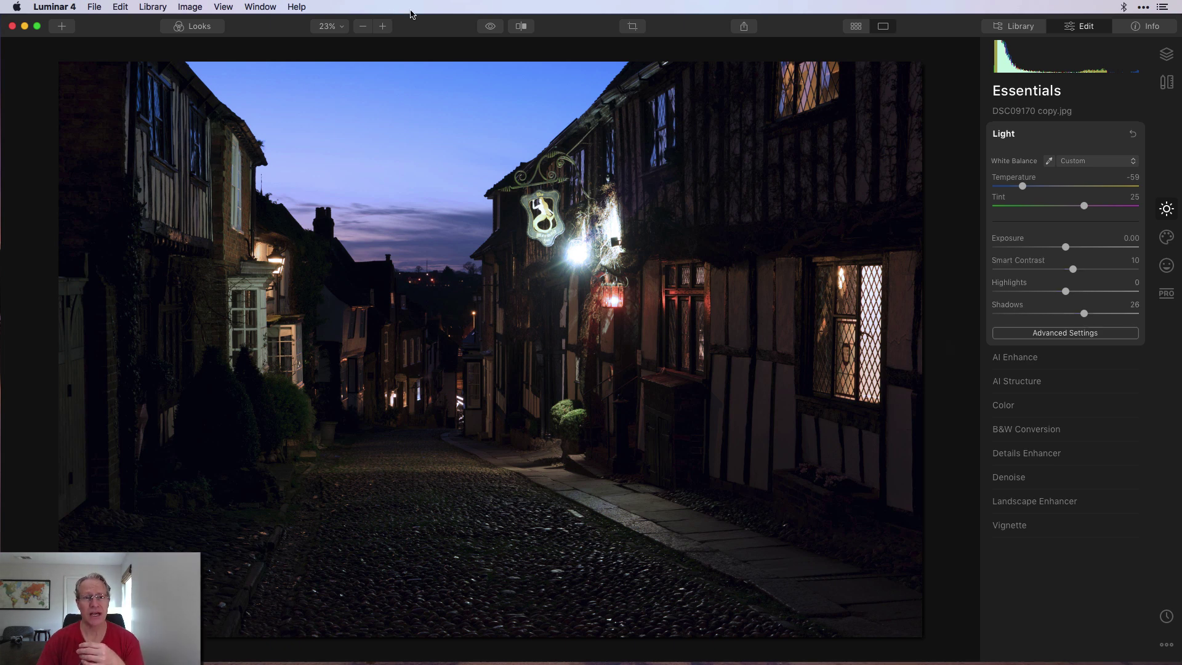
click(490, 27)
click(491, 27)
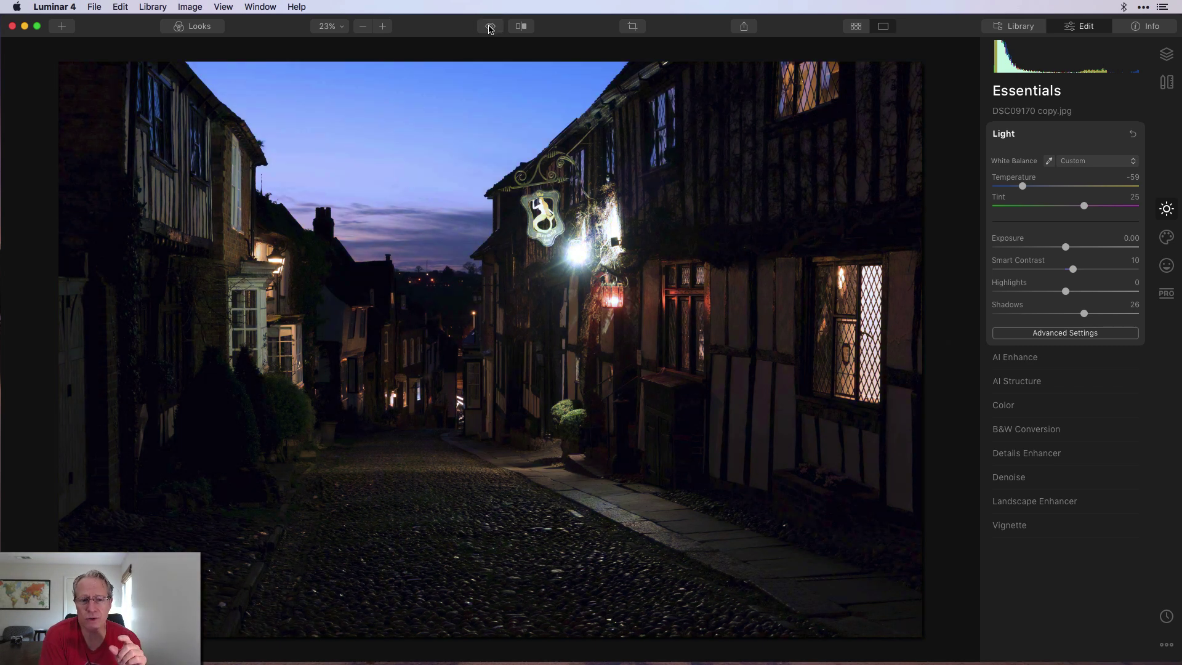
click(490, 27)
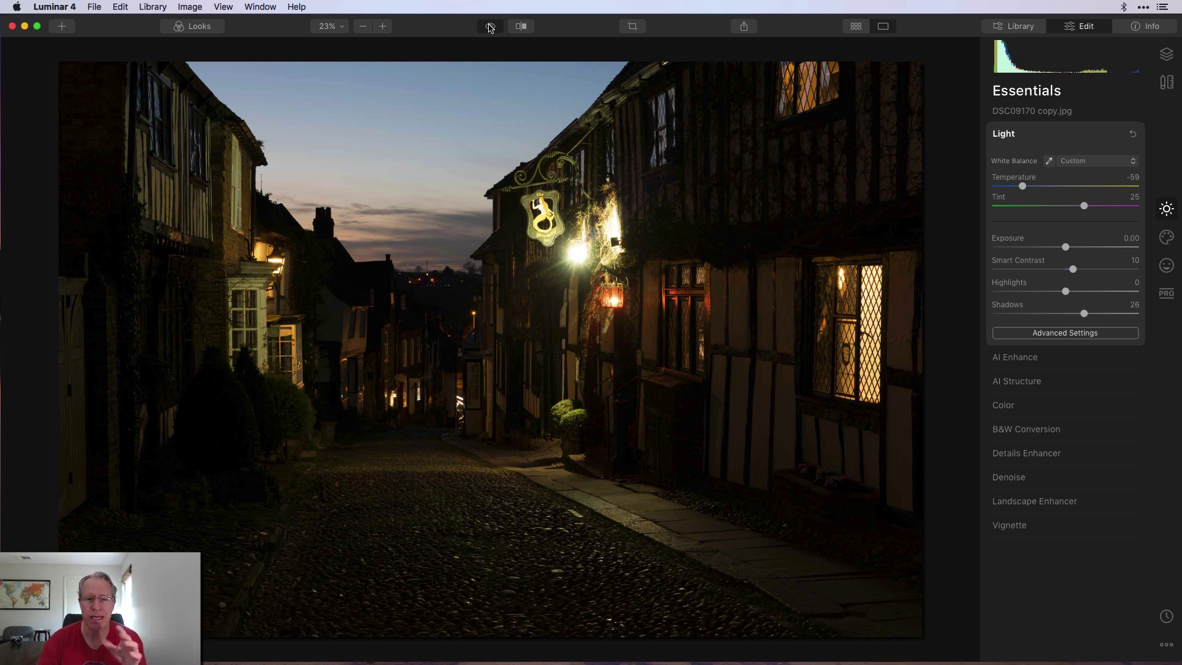
click(490, 27)
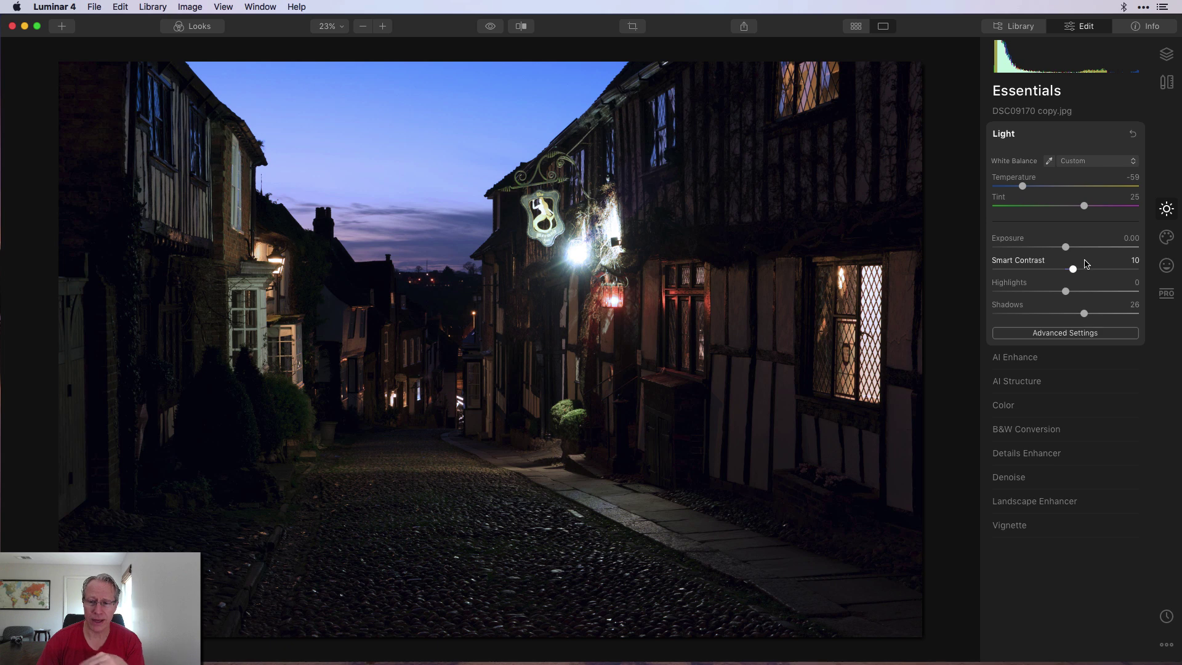
Turn on AI Sky Replacement with the Suess-Cloud-Sky_105 sky, comparing the photo with and without it
click(1167, 237)
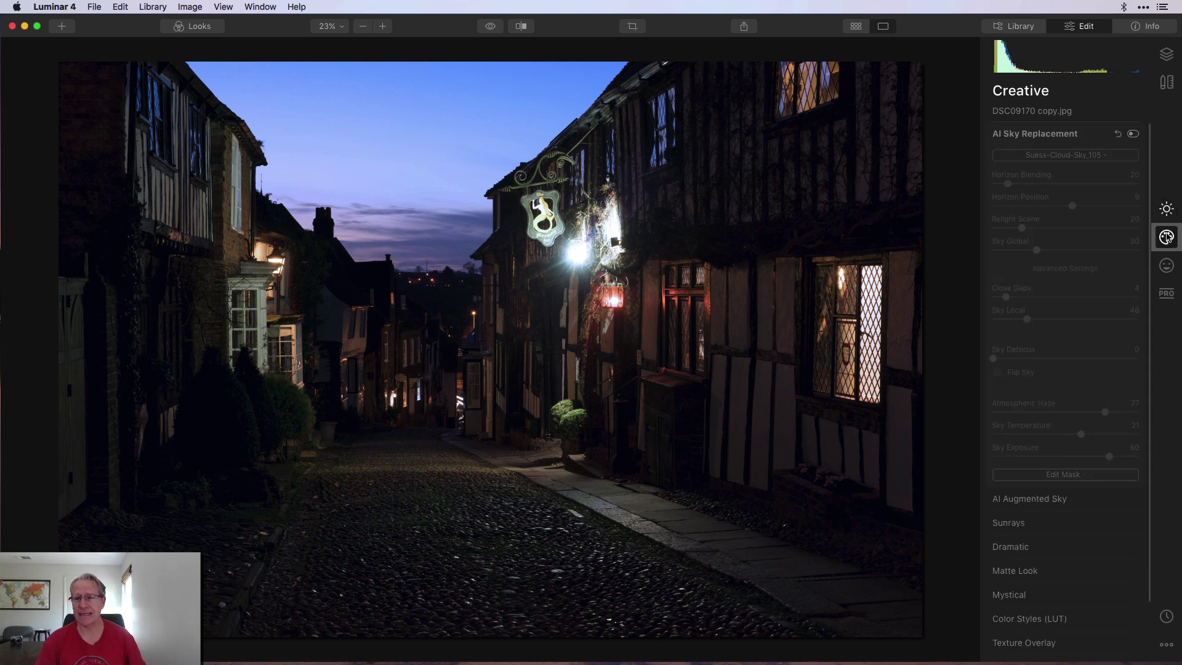
click(1133, 134)
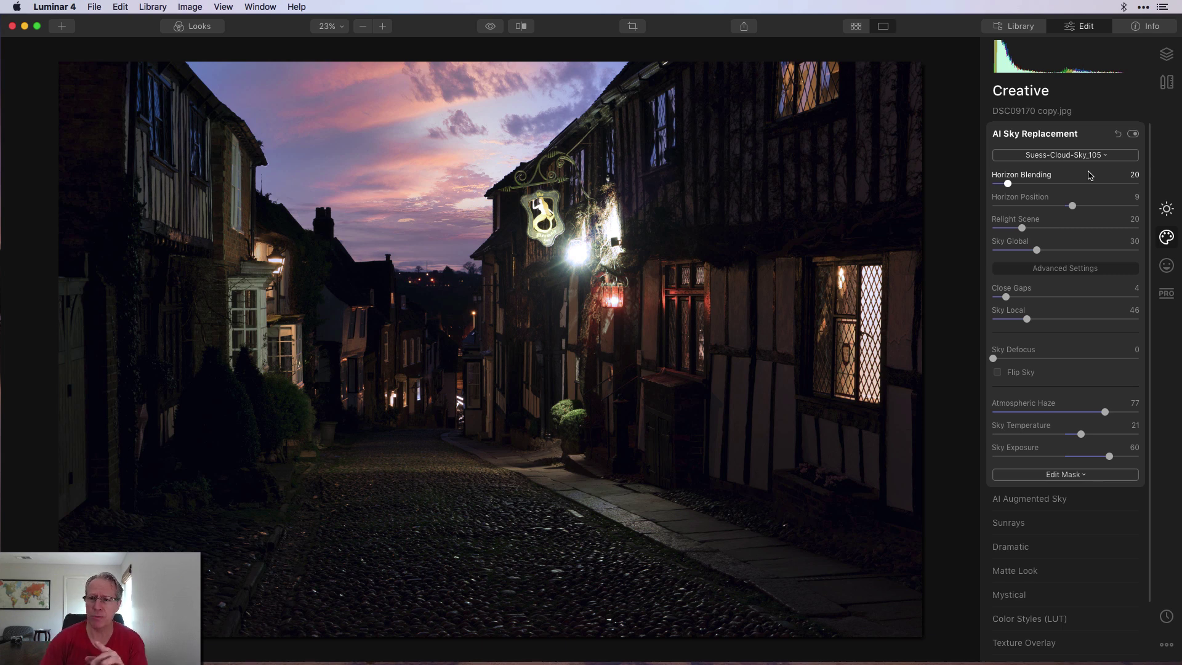
click(1134, 134)
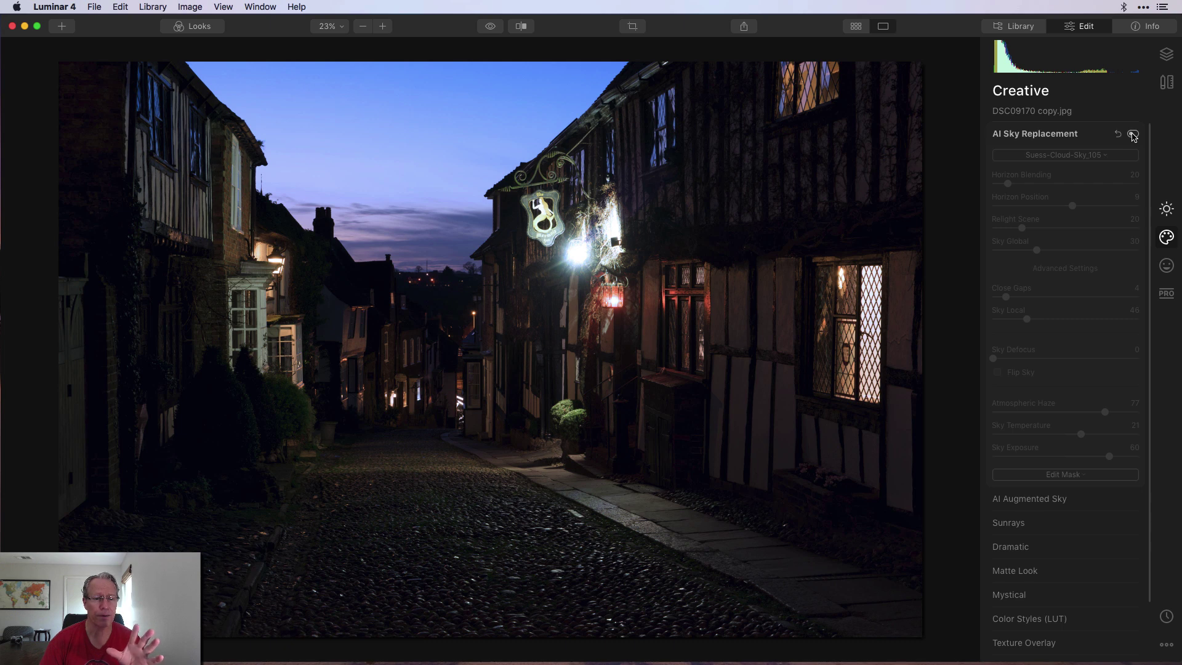
click(1133, 135)
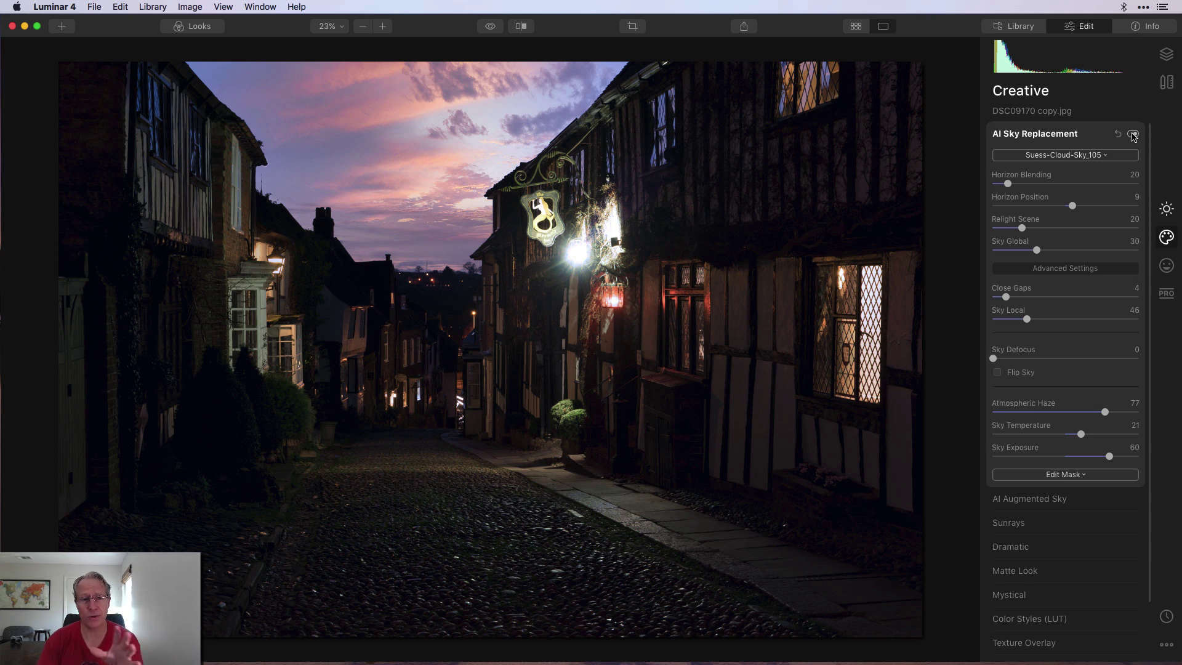
click(1133, 134)
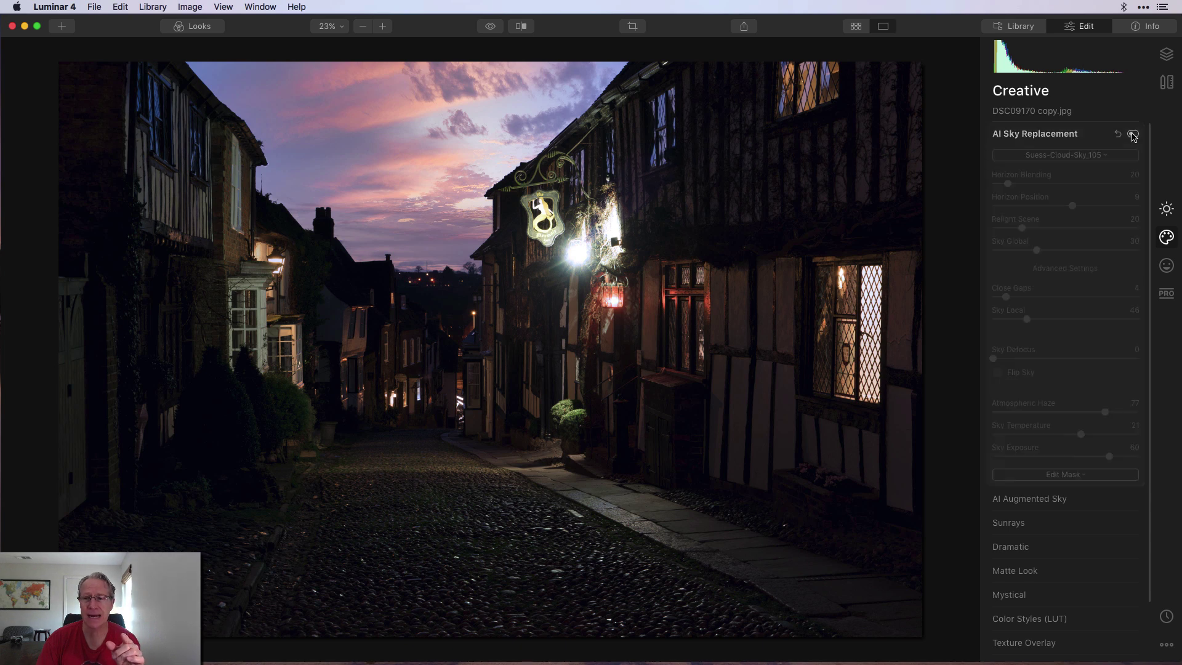
click(1132, 134)
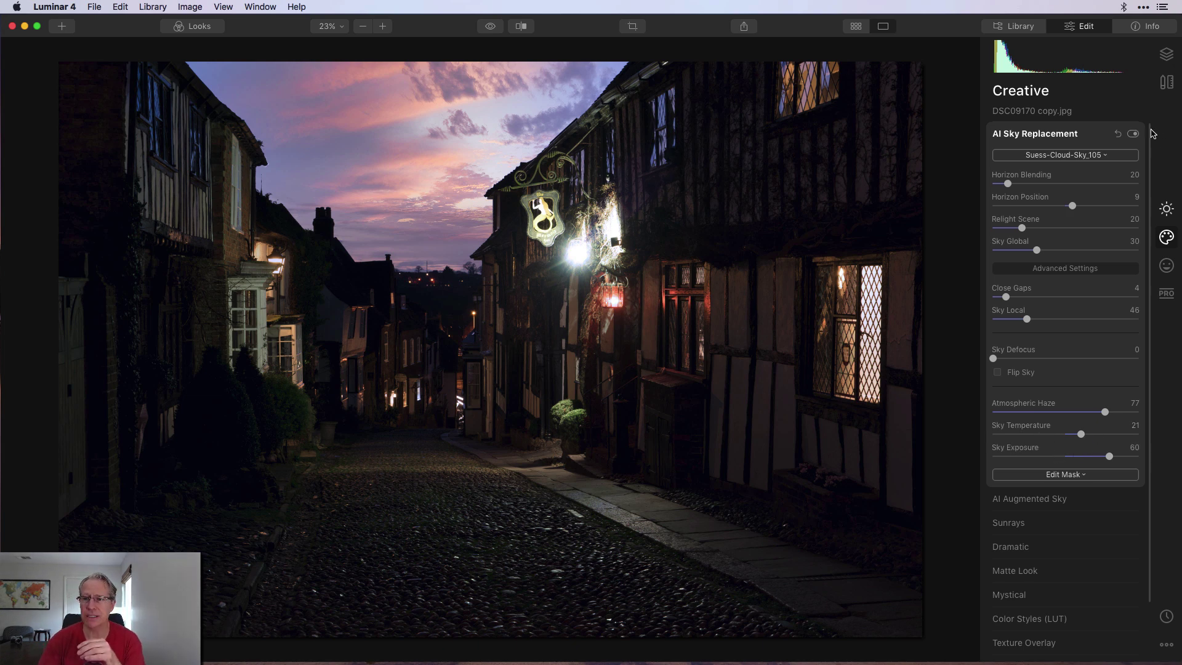
click(1132, 135)
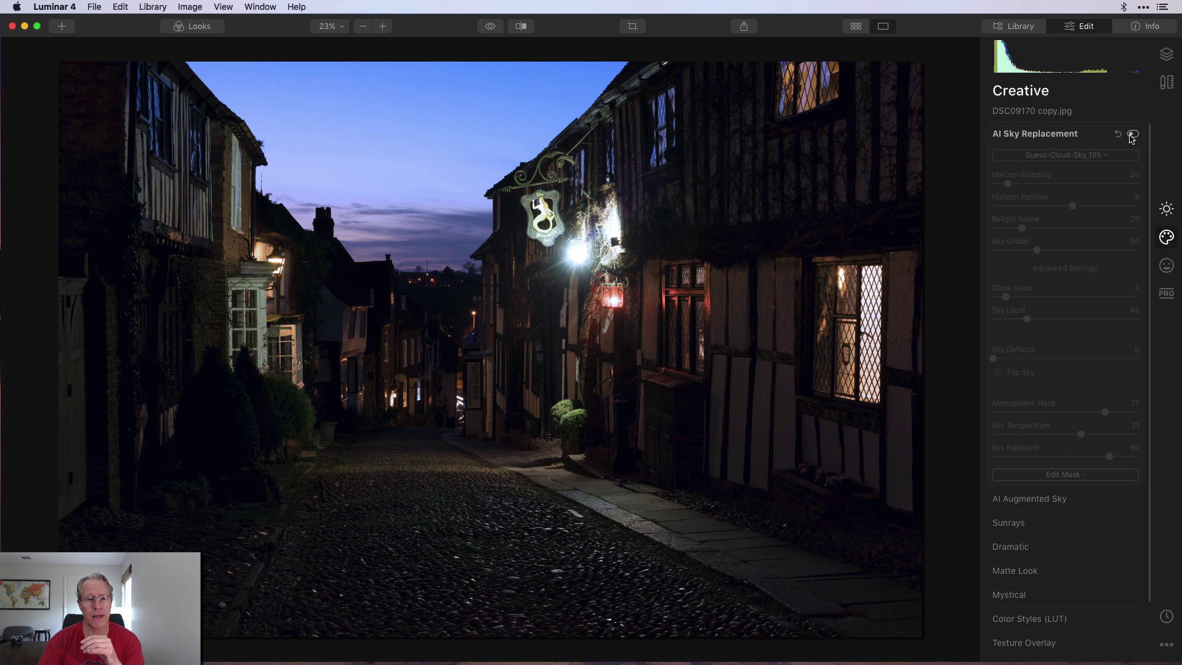
click(1132, 134)
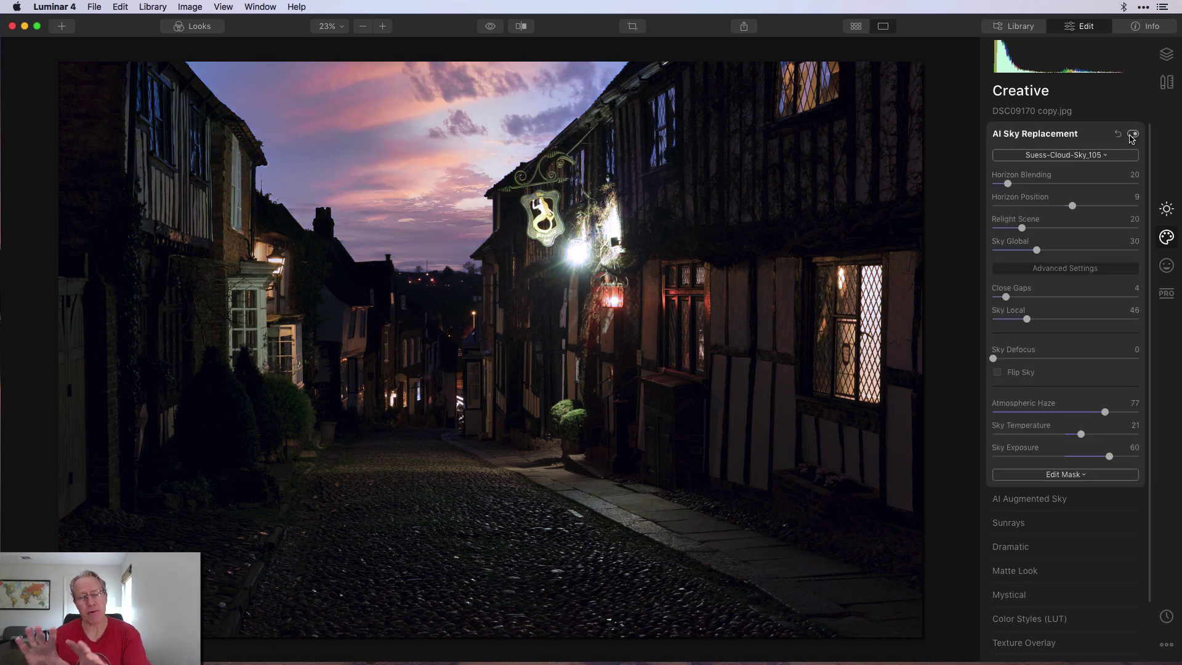
Collapse the Light filter and turn on AI Enhance with AI Accent at 48, comparing the photo with and without it
click(1167, 209)
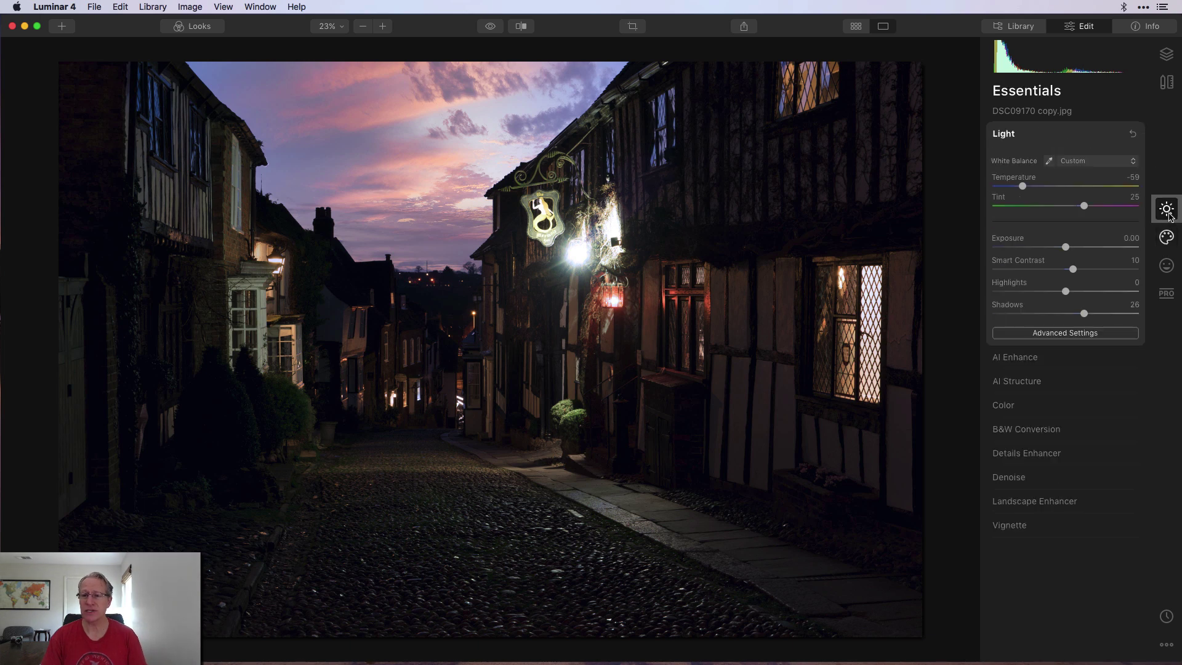
click(1049, 137)
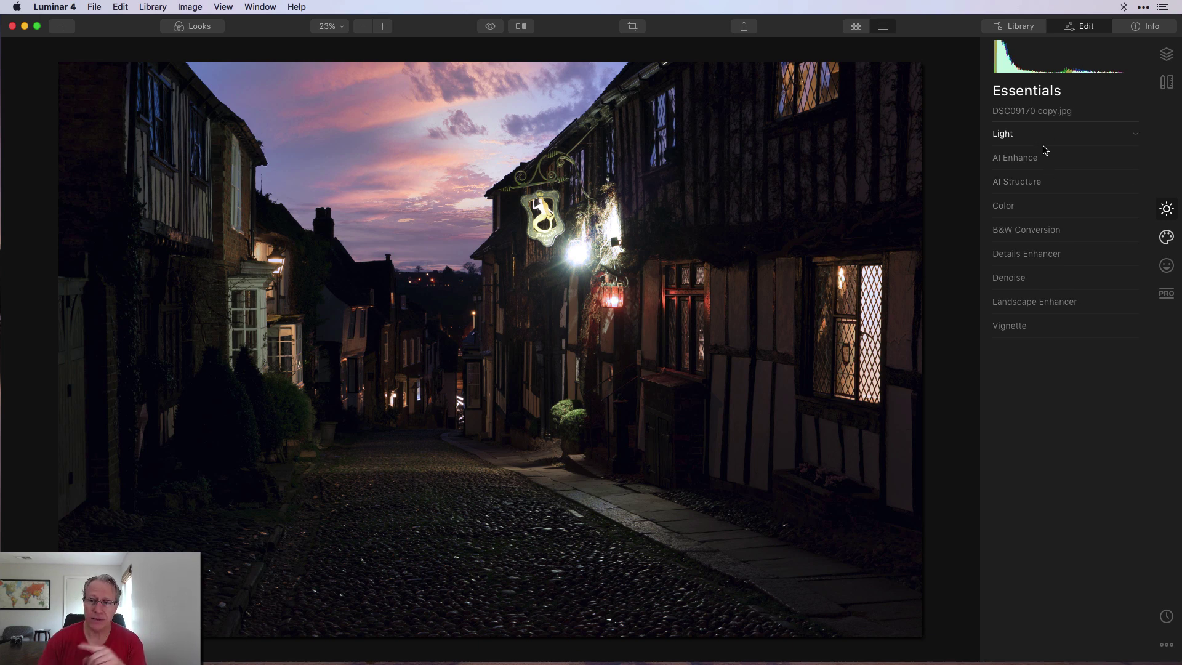
click(1037, 162)
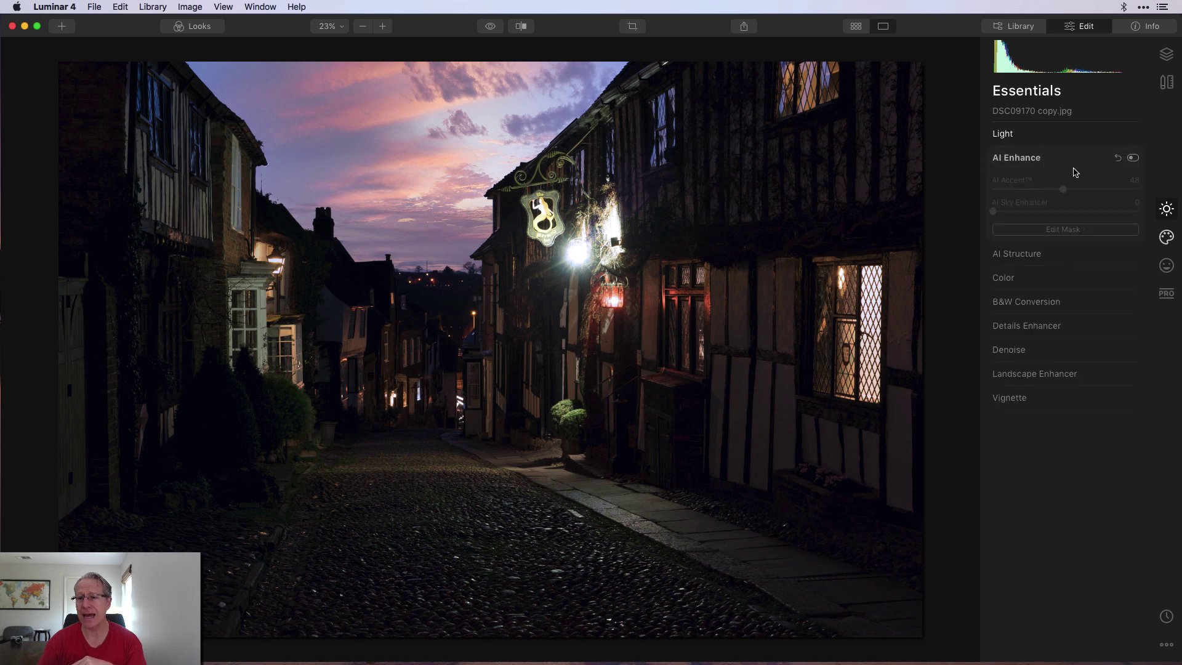
click(1134, 158)
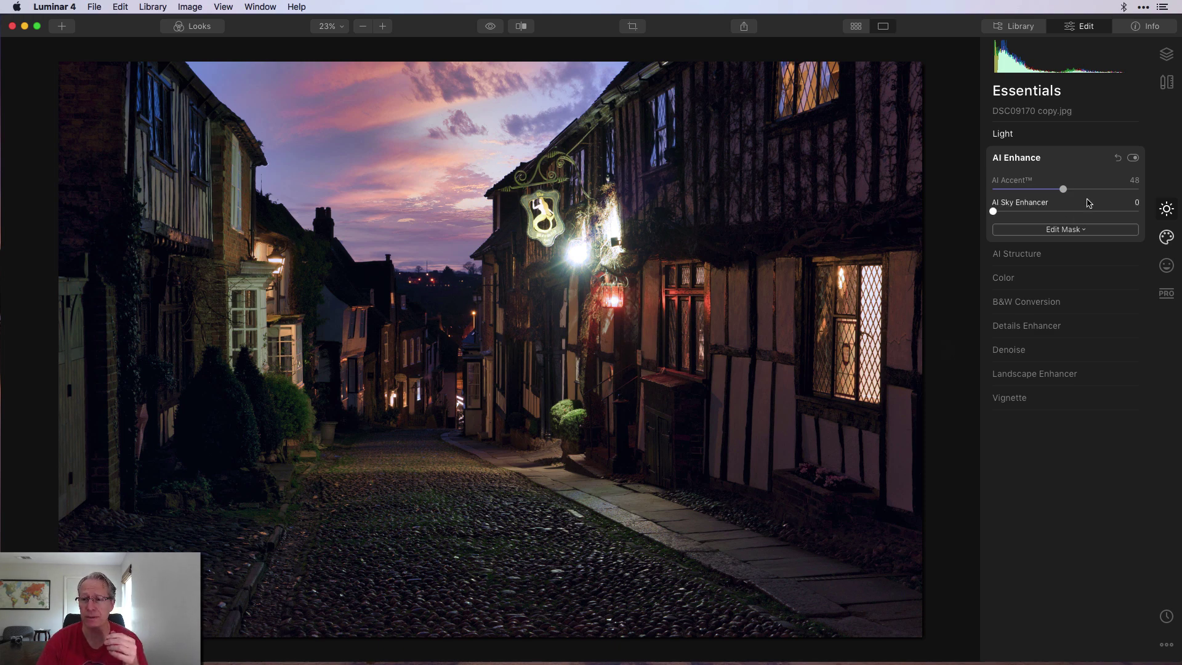
click(1133, 159)
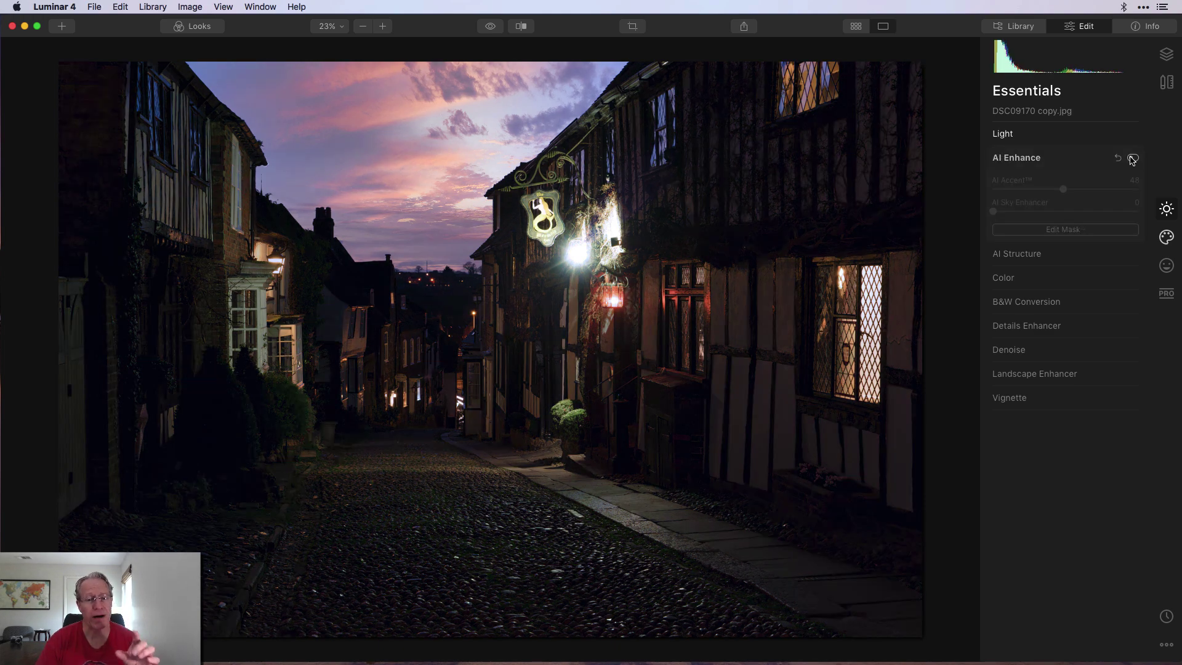
click(1133, 158)
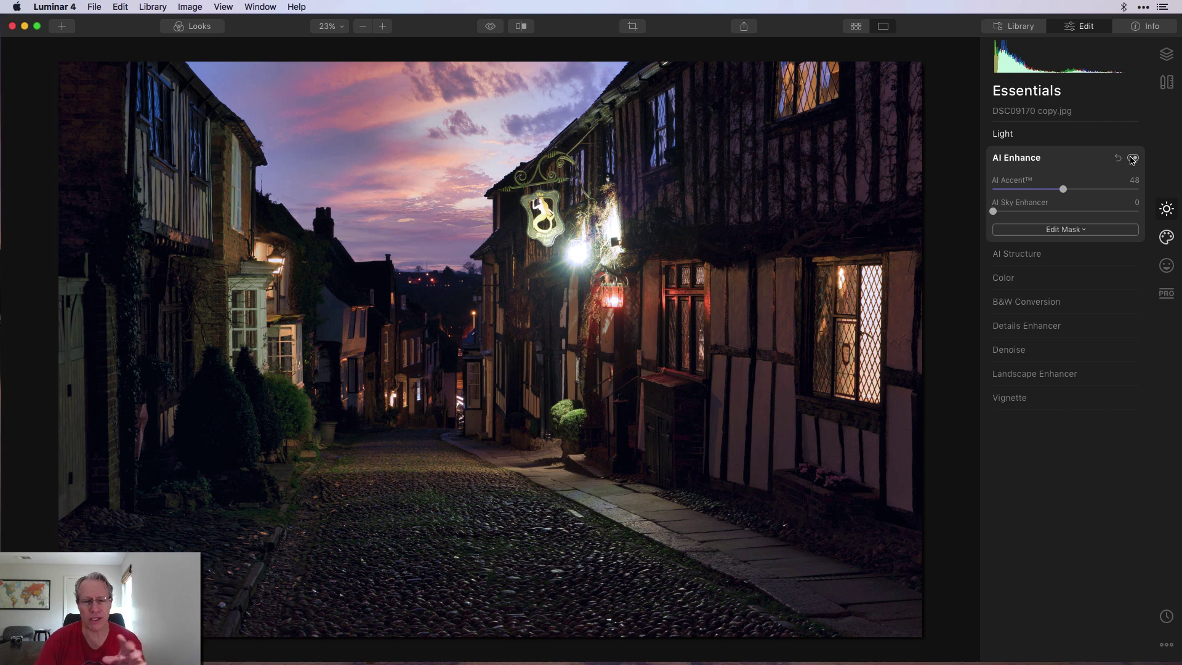
Turn on the AI Structure filter with an Amount of 20 and Boost of 0, and collapse its settings
click(1069, 255)
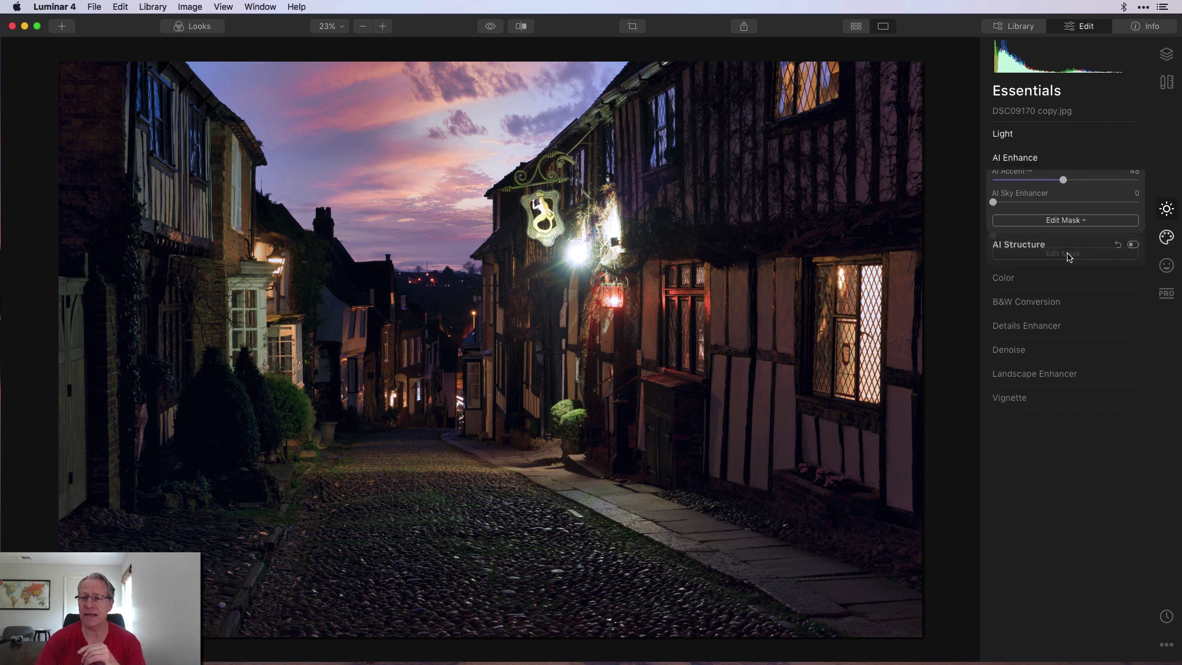
click(1135, 183)
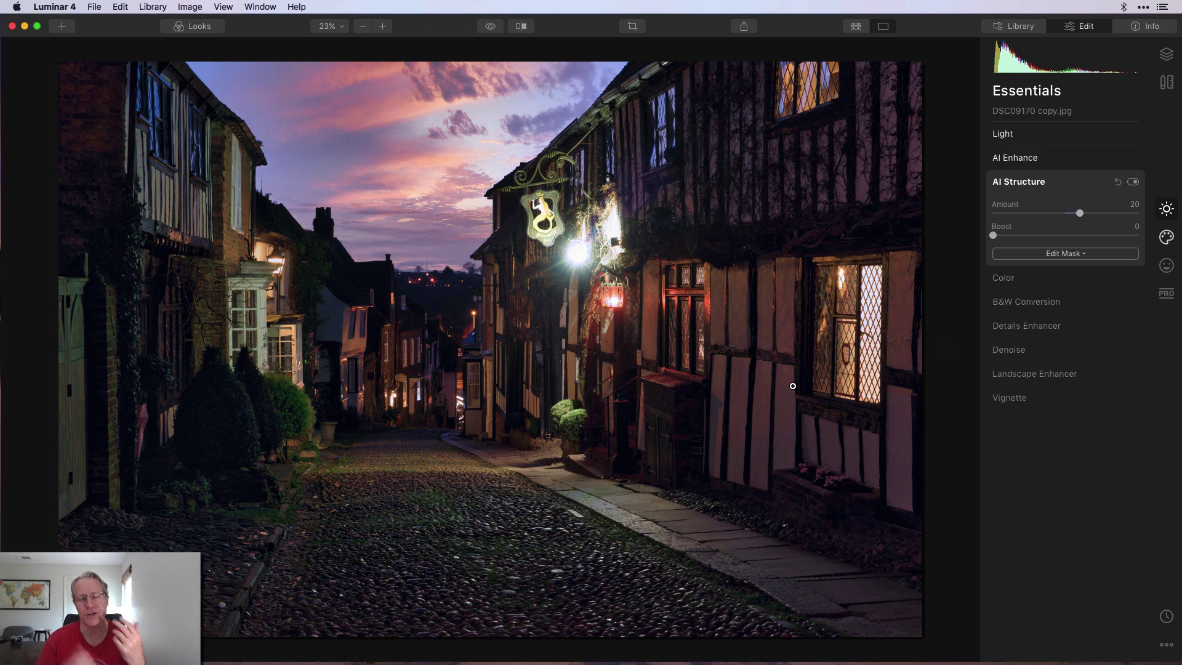
click(1081, 188)
Turn on the Color filter with Vibrance at 15, compare its effect, and collapse its settings
click(1083, 212)
click(1133, 206)
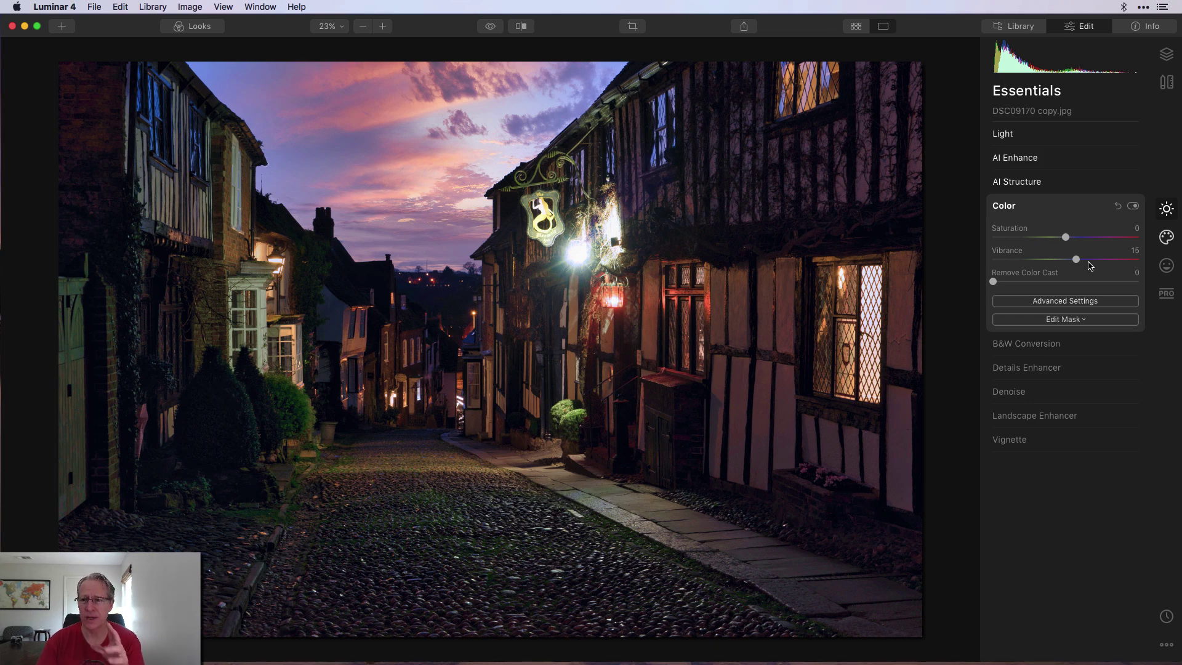
click(1133, 207)
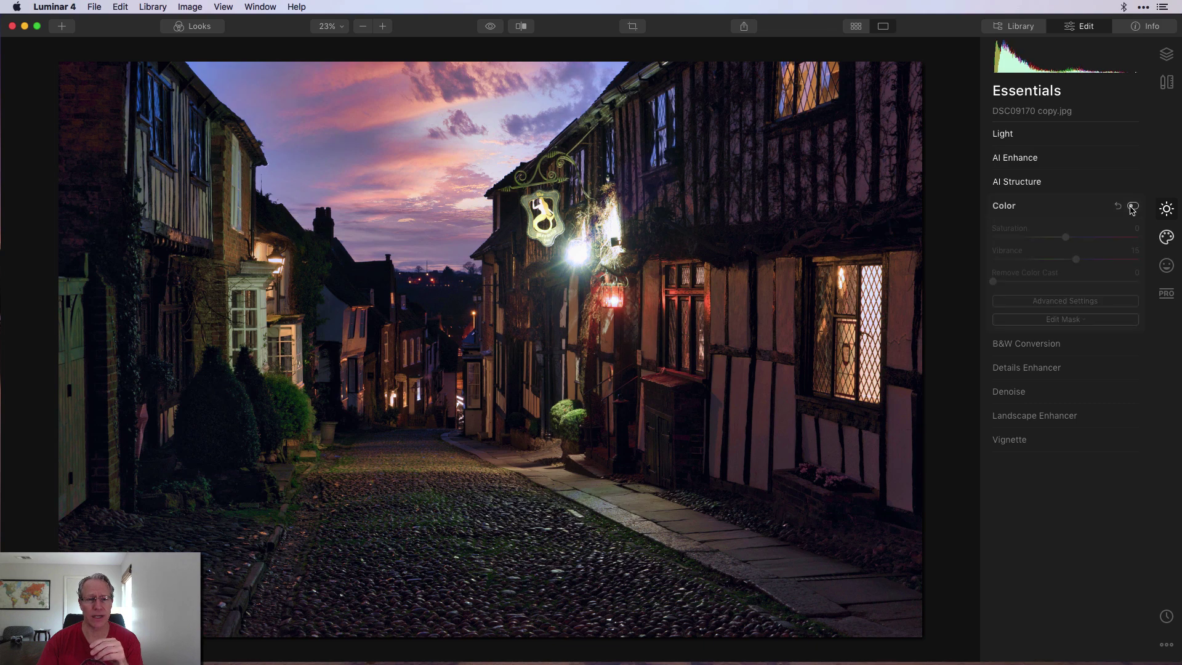
click(1133, 206)
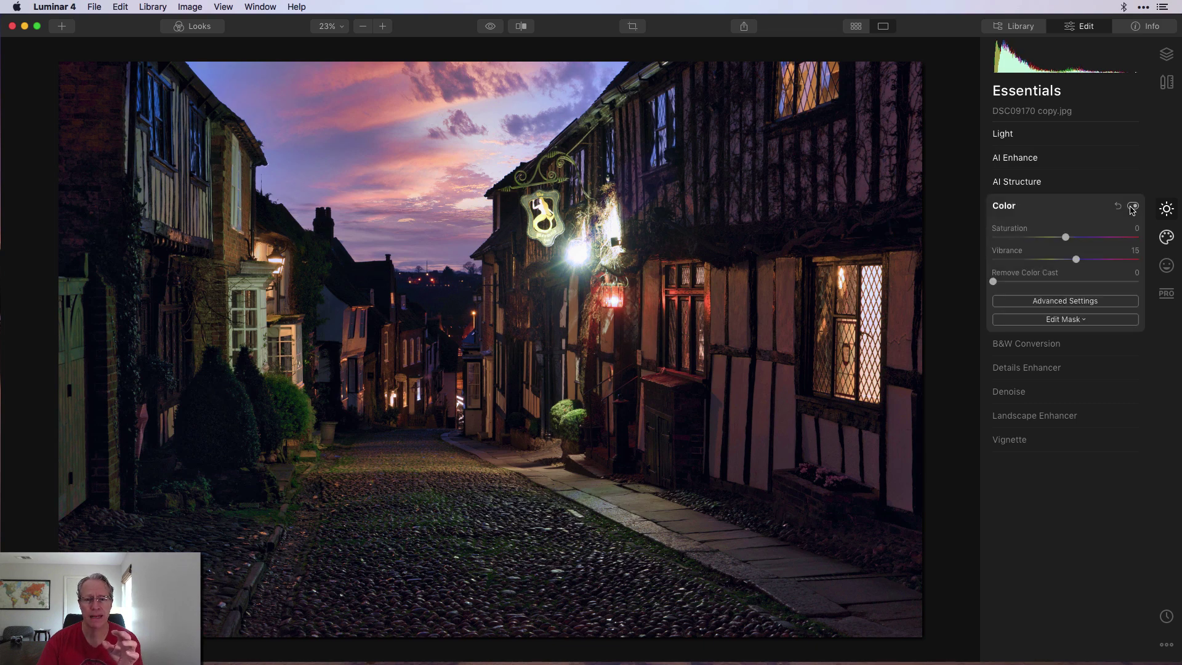
click(1132, 208)
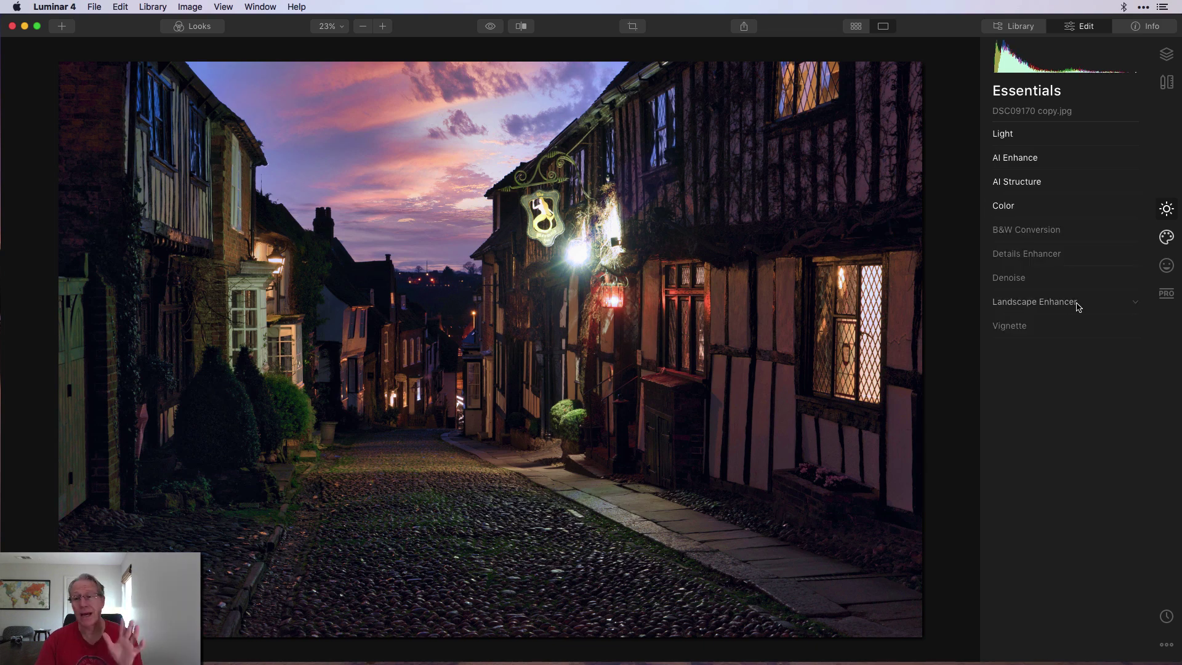
Compare the original photo with the edits applied so far and display the photo's camera information
click(1163, 239)
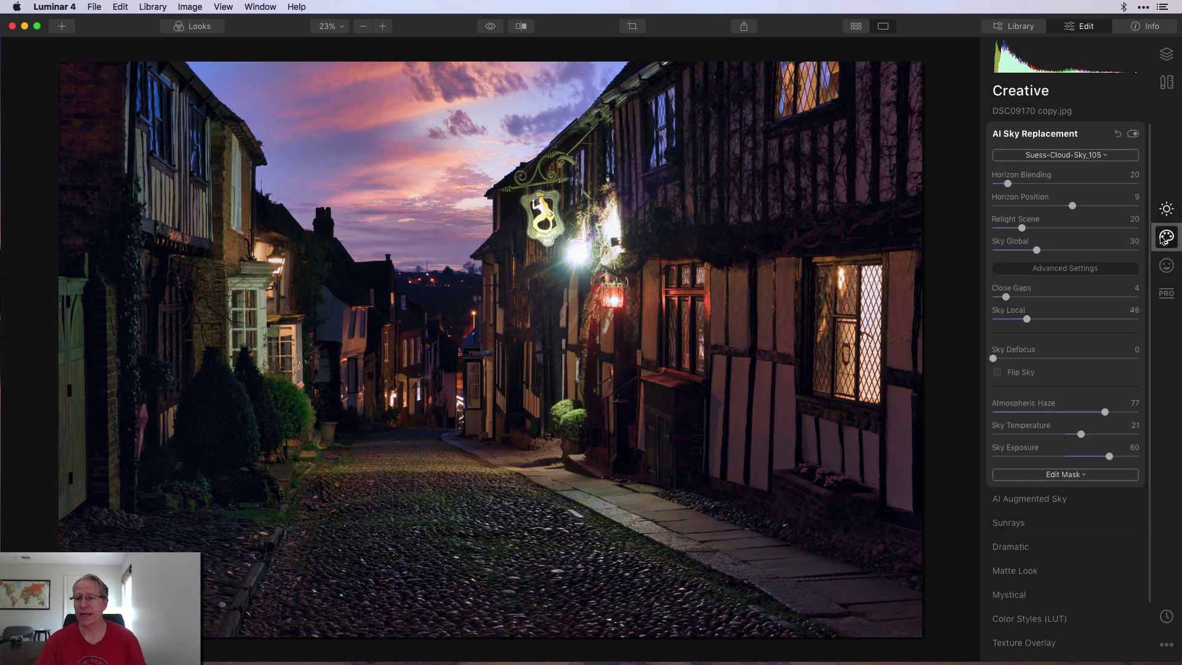
click(1078, 134)
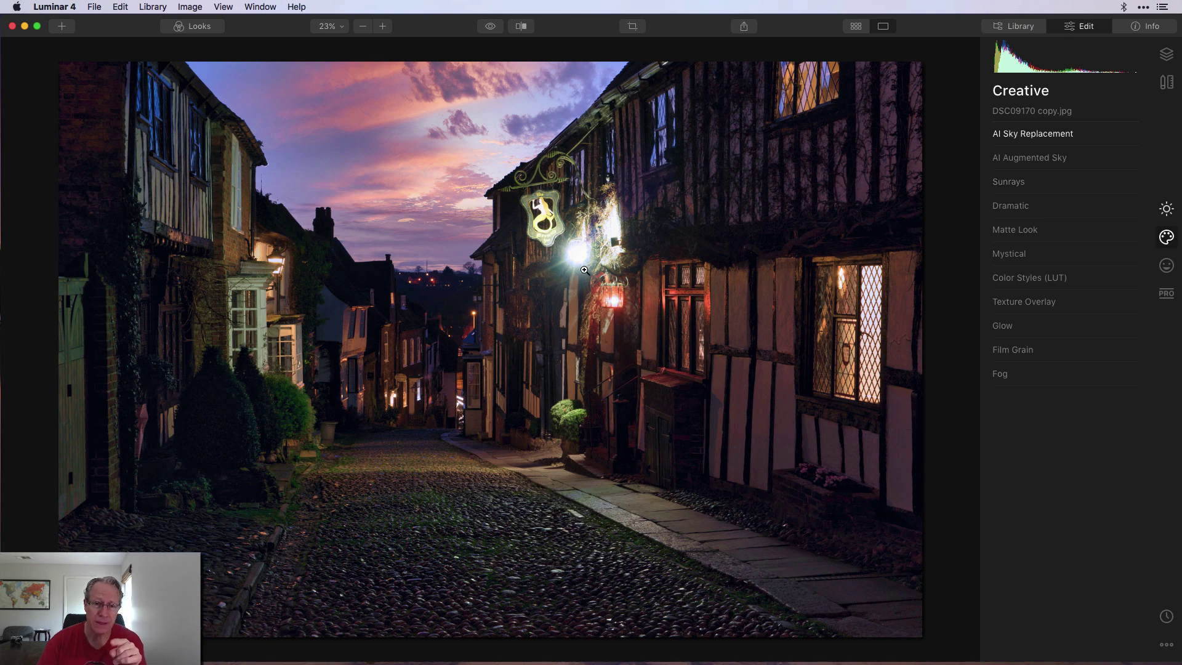
click(492, 27)
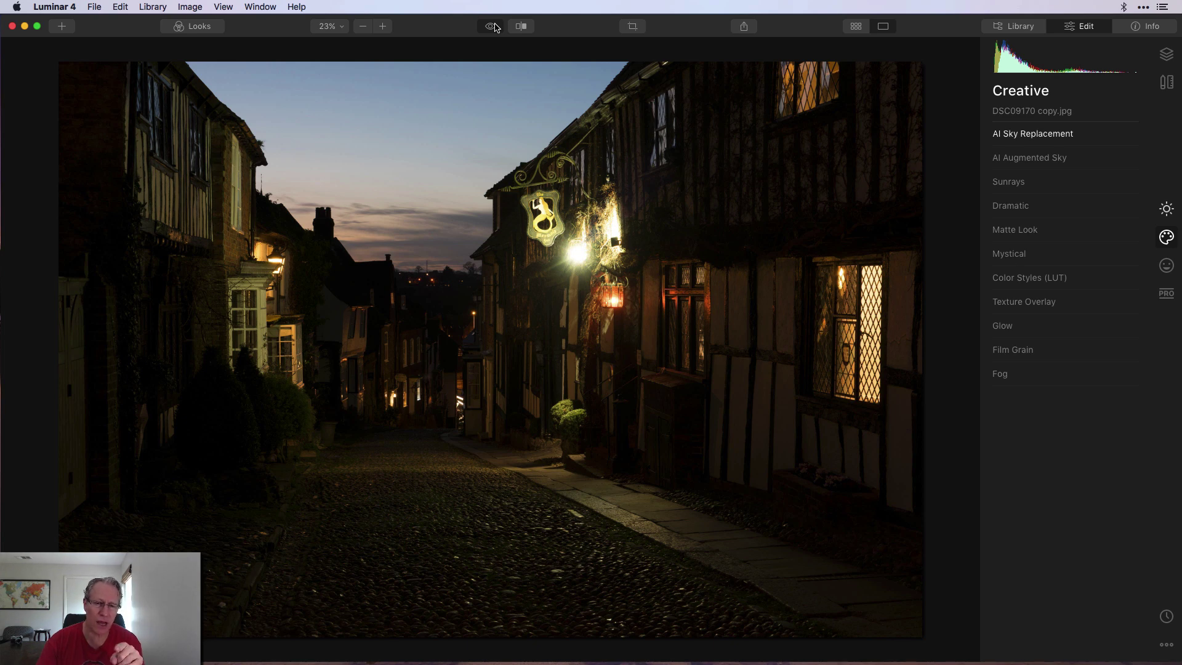
click(495, 27)
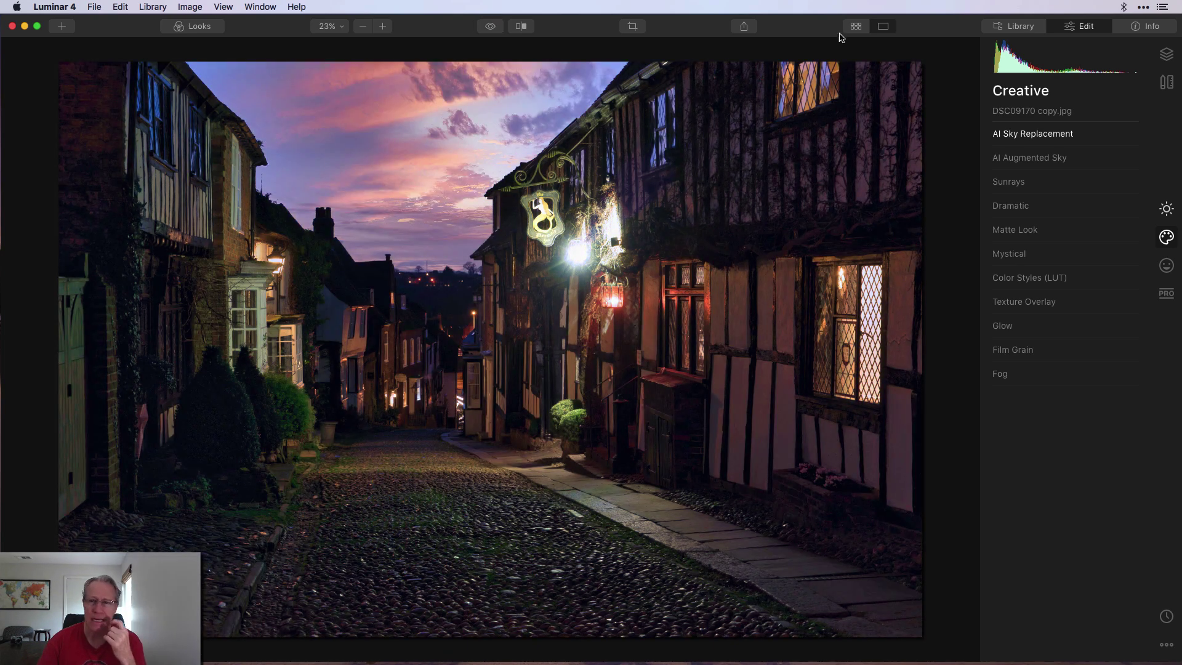
click(1153, 31)
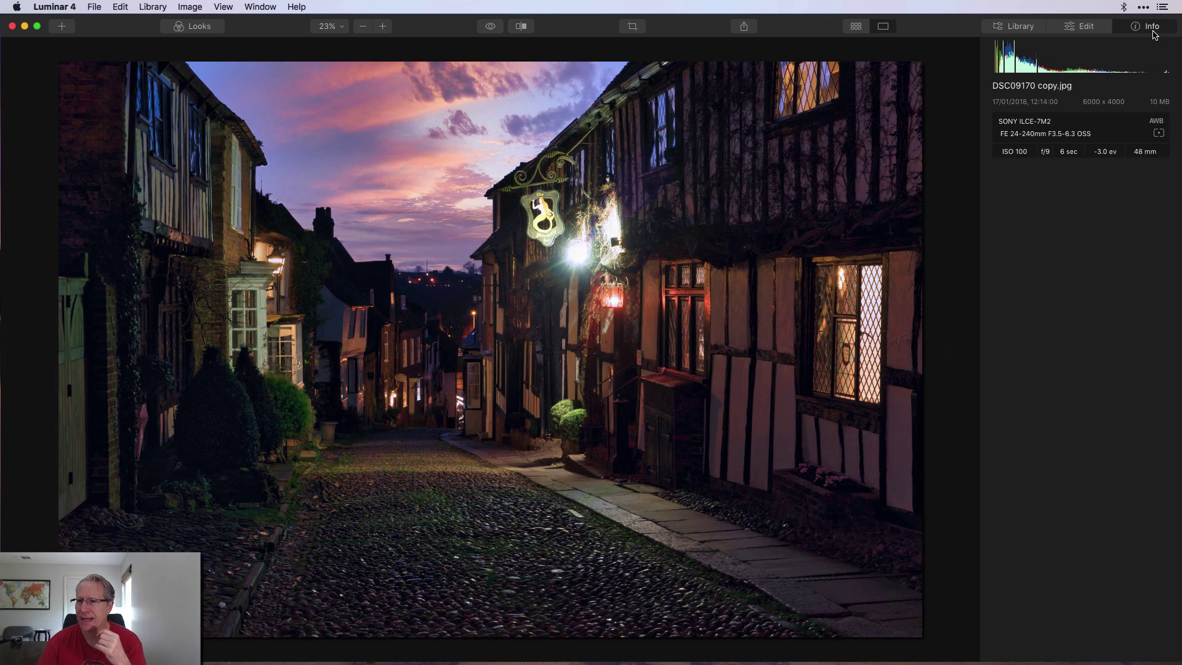
Return to editing and turn on Sunrays with Amount 14, Overall Look 14, Sunrays Length 11 and Penetration 35, compare its effect, and collapse its settings
click(1085, 34)
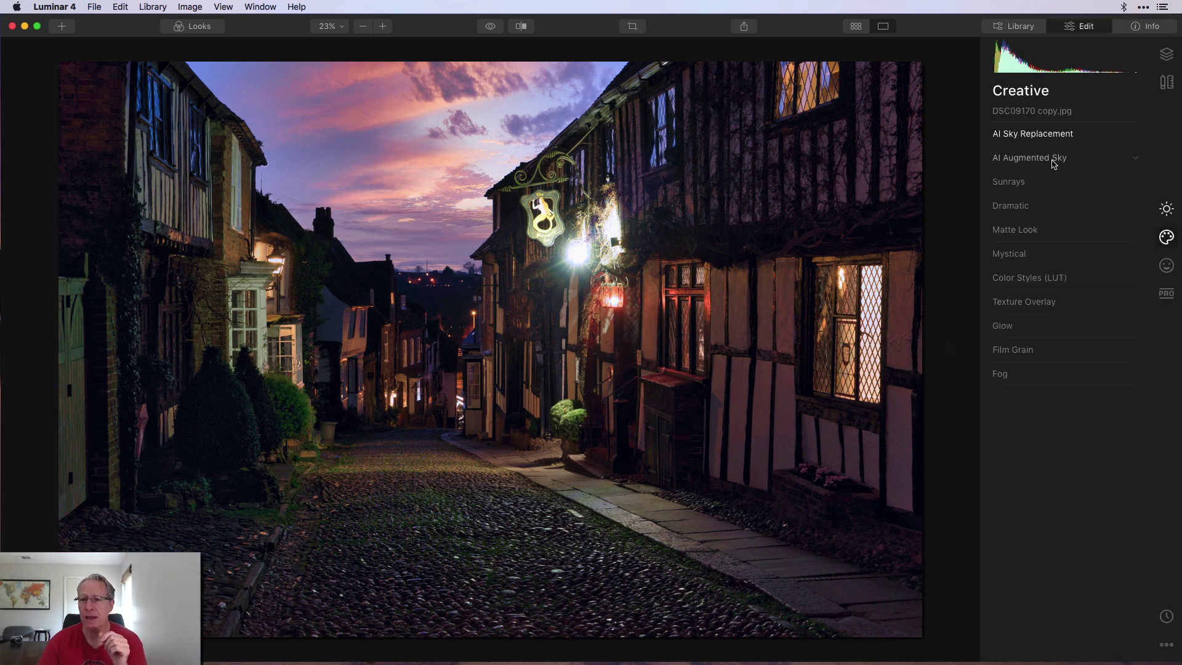
click(1039, 183)
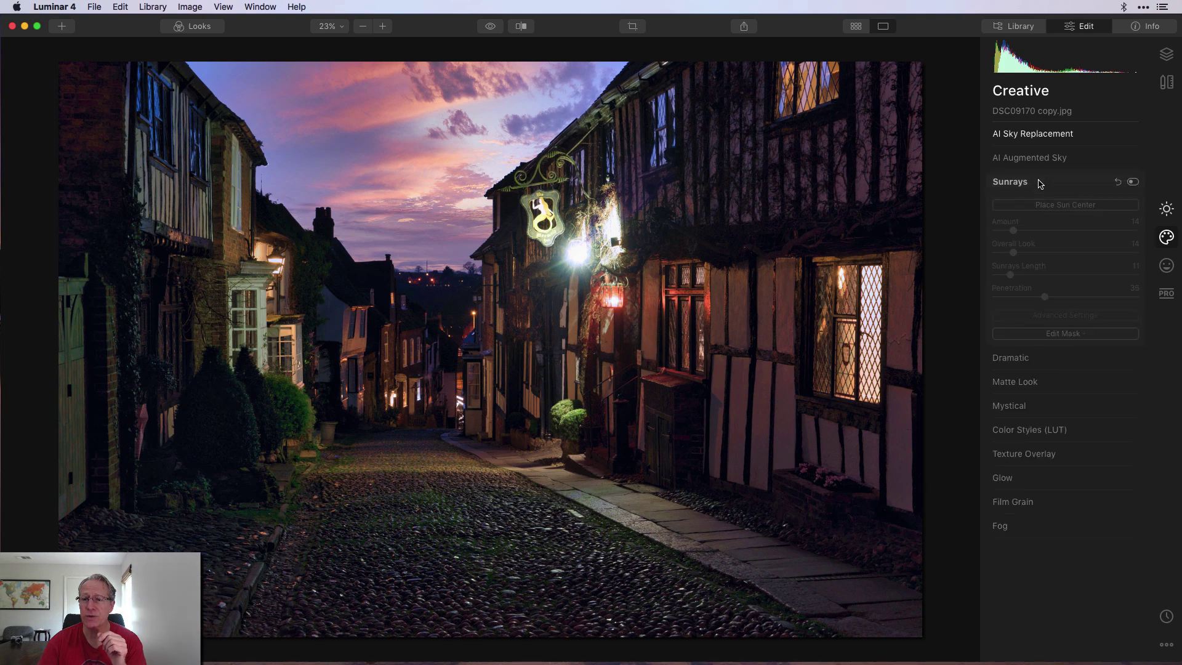
click(1133, 182)
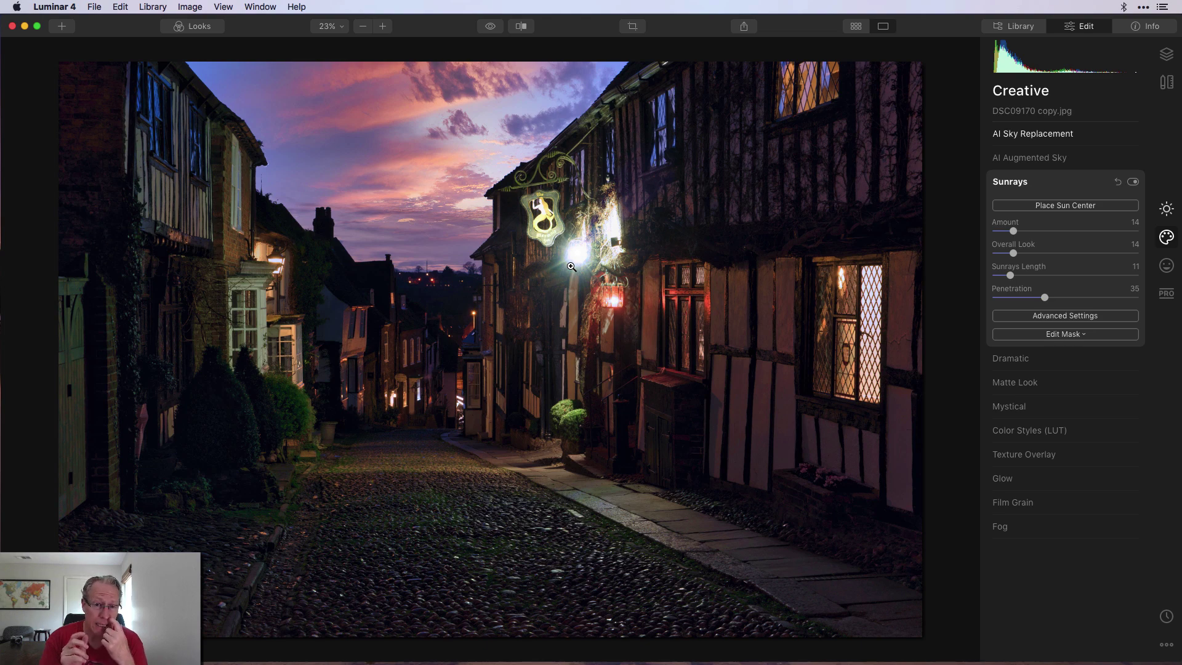
click(1133, 183)
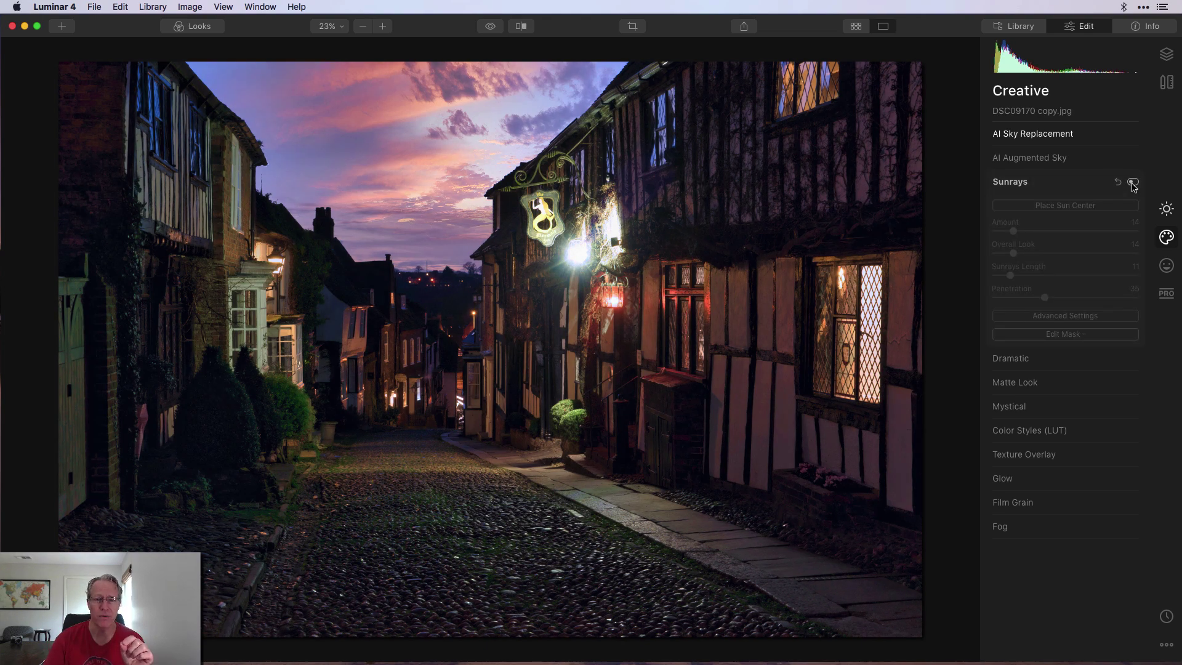
click(1133, 182)
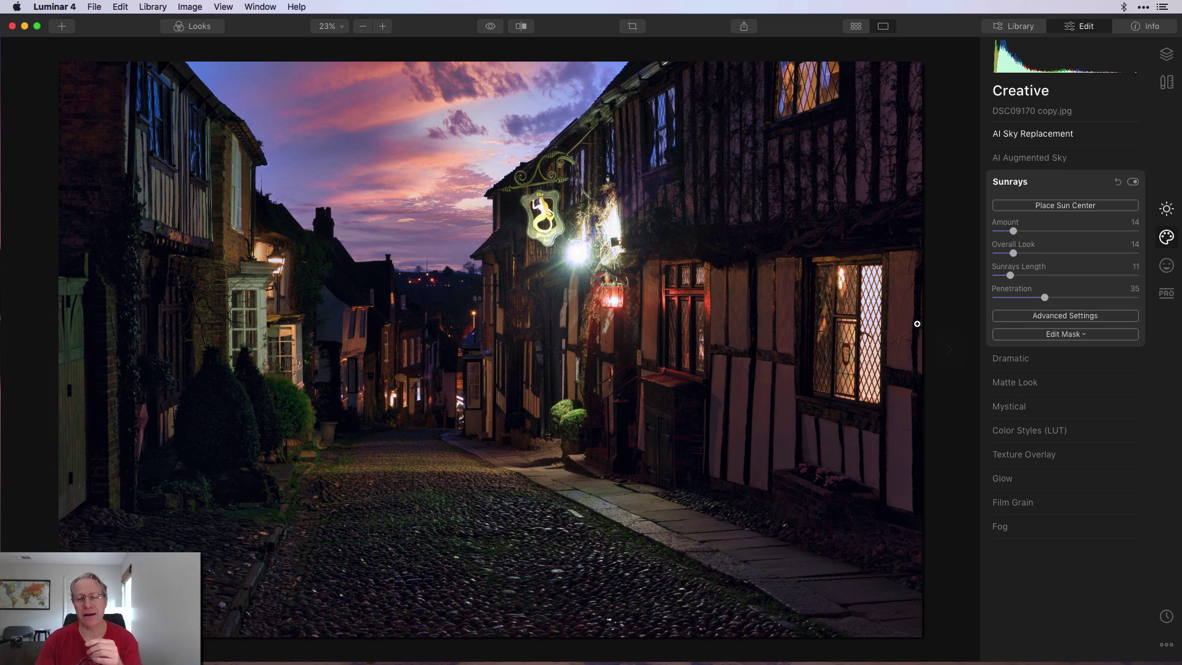
click(1072, 192)
Turn on Mystical with Amount 15 and Shadows 25, and the portrait Orton Effect of Type 1 with Amount 13
click(1038, 255)
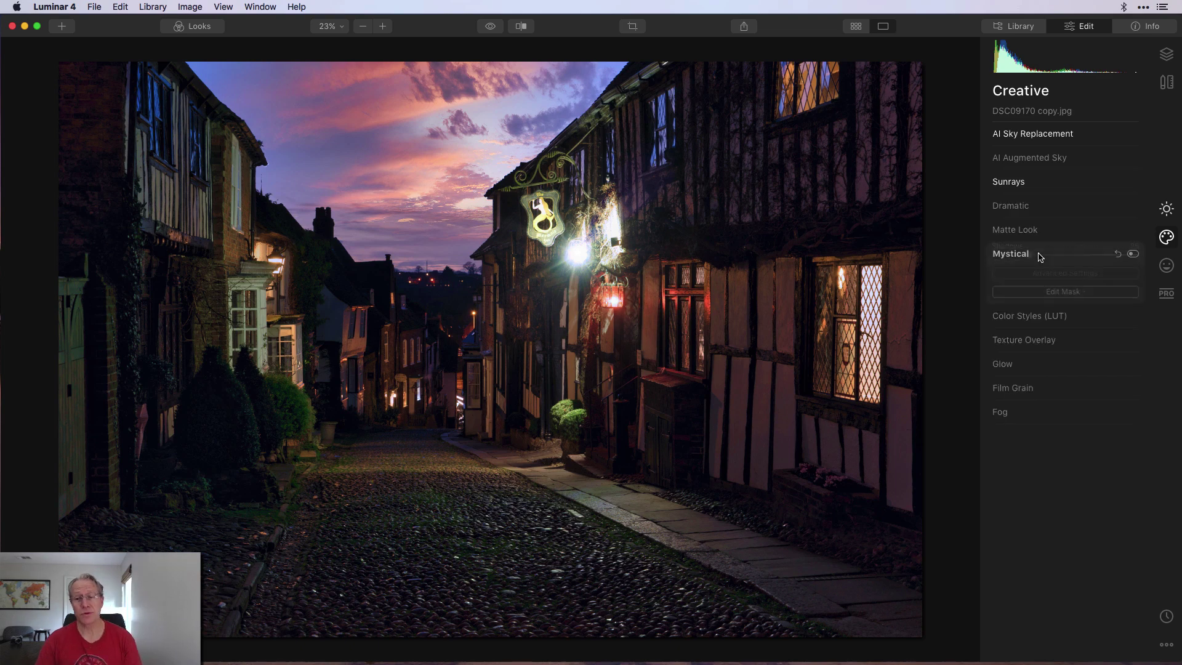
click(1133, 254)
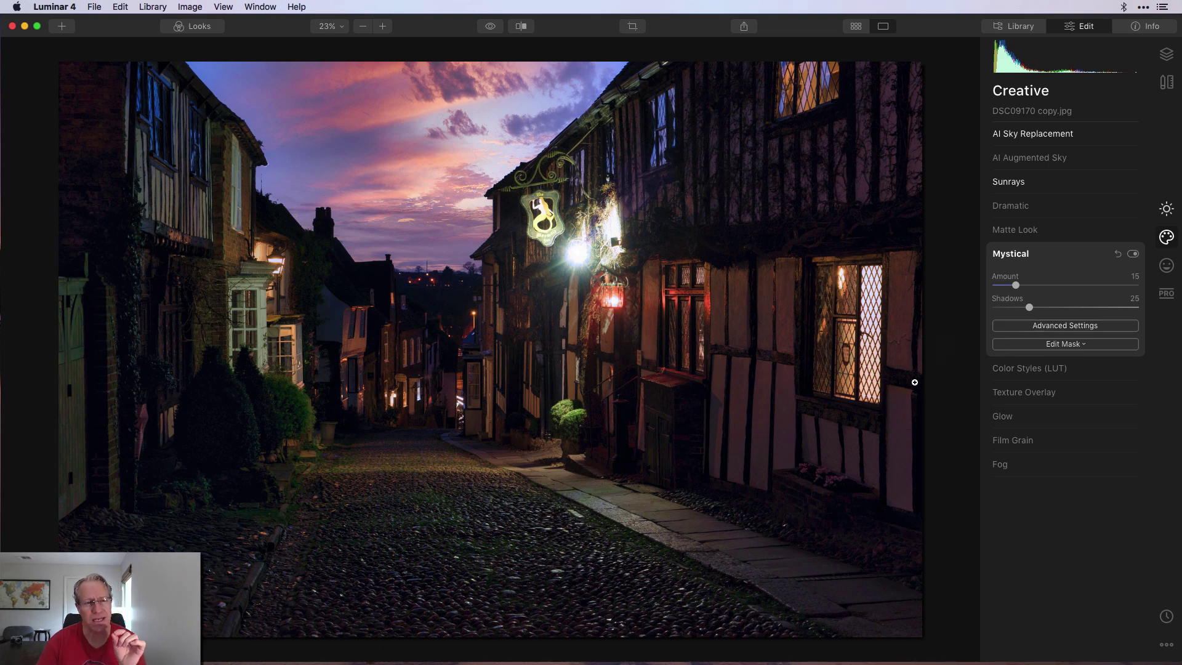
click(1164, 268)
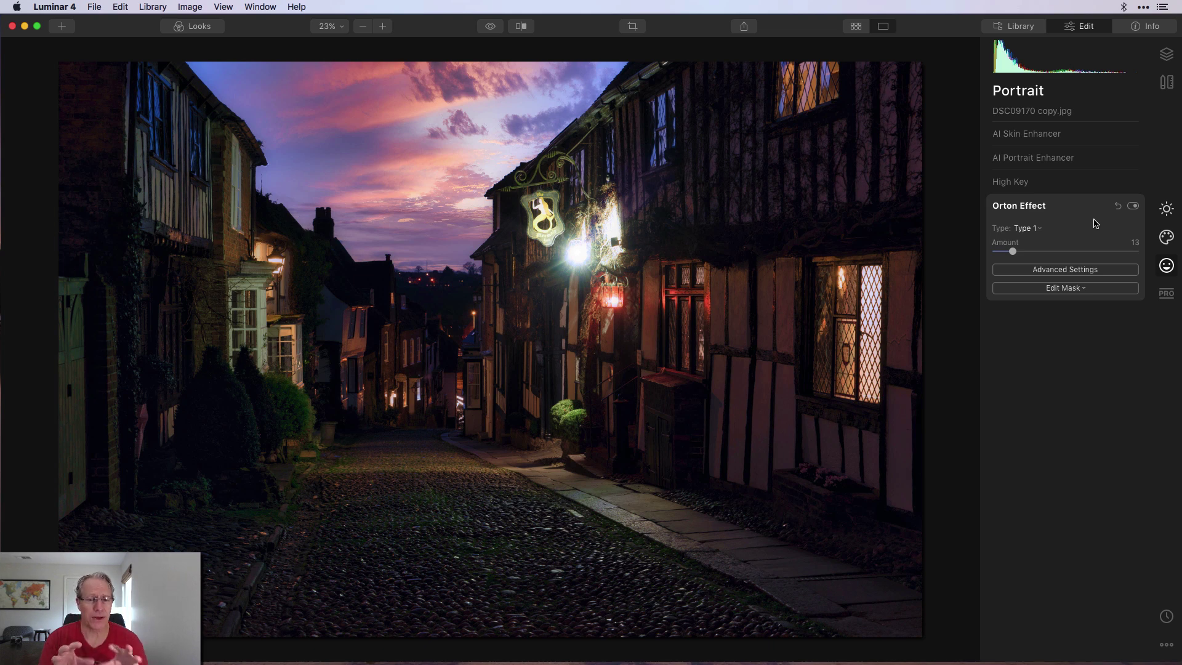
Turn on the professional Advanced Contrast filter with Highlights Contrast 61 and Highlights Balance 49, comparing the photo with and without it
click(1165, 295)
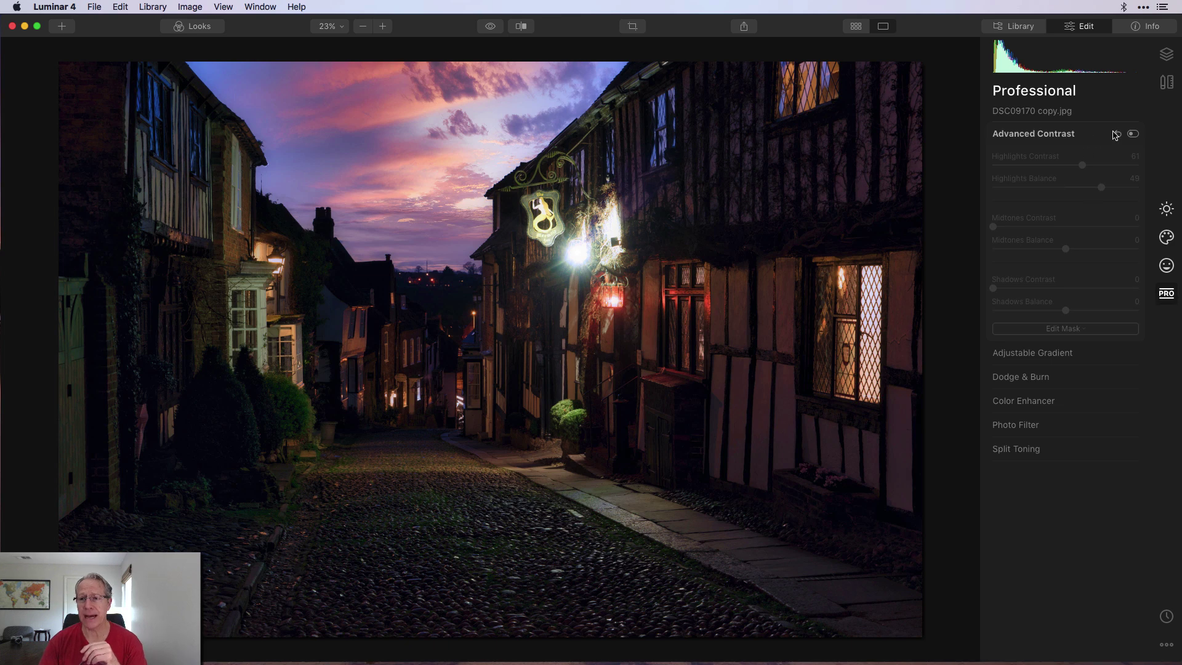
click(1134, 135)
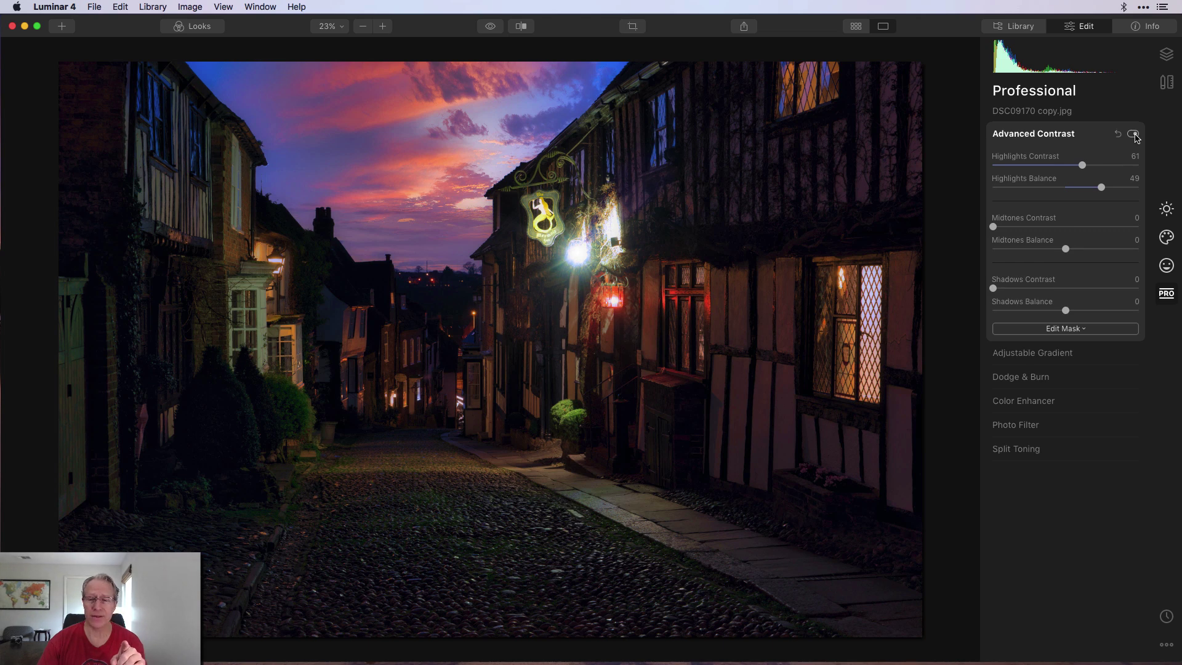
click(1134, 135)
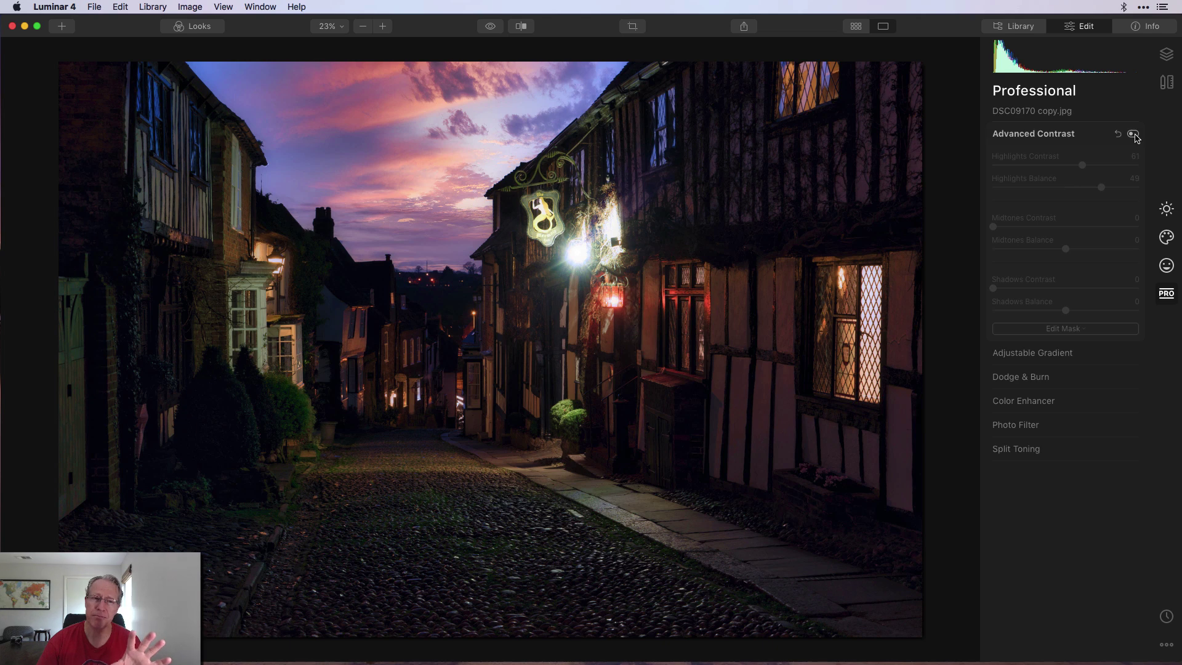
click(1134, 135)
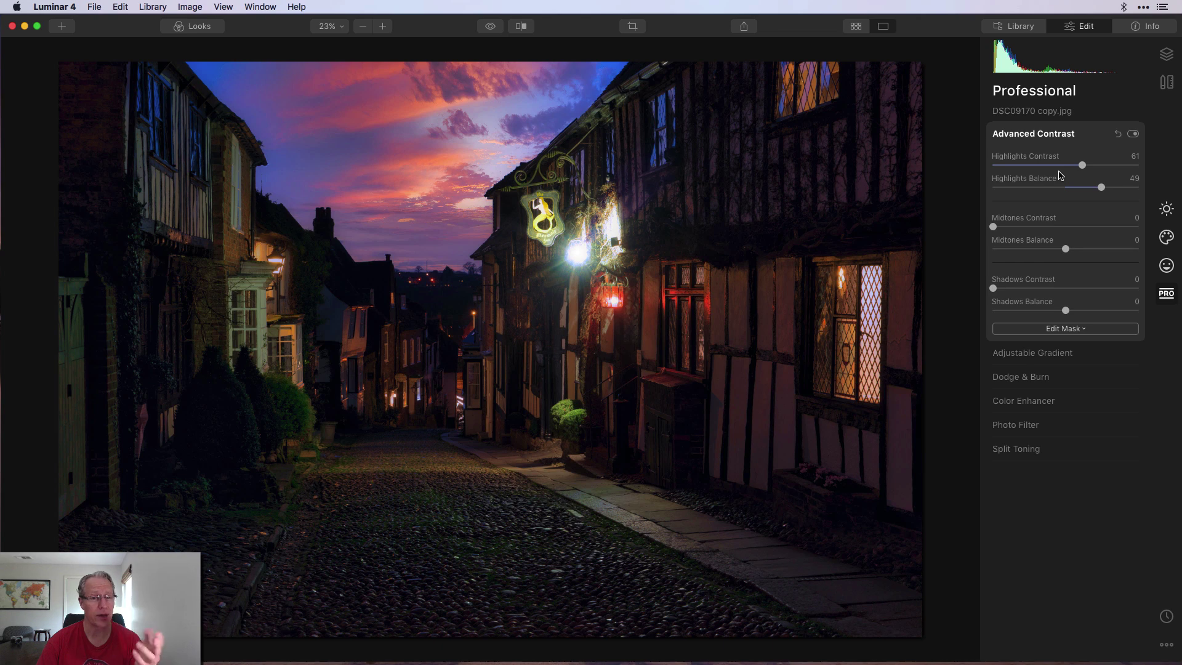
click(1133, 135)
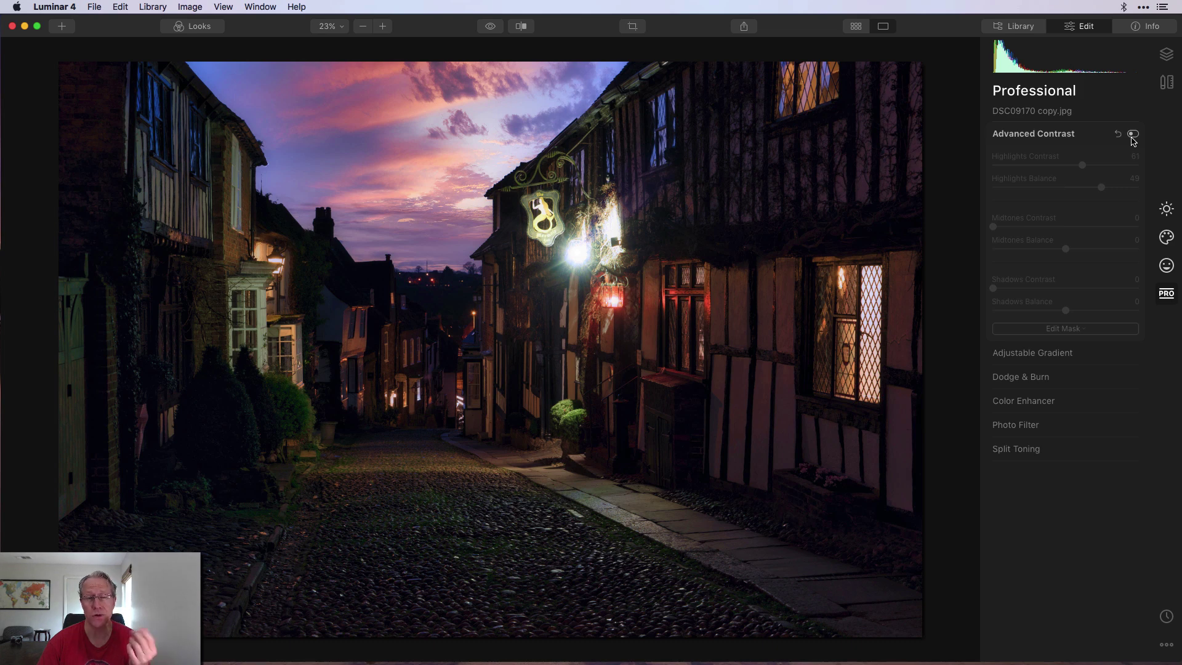
click(1132, 134)
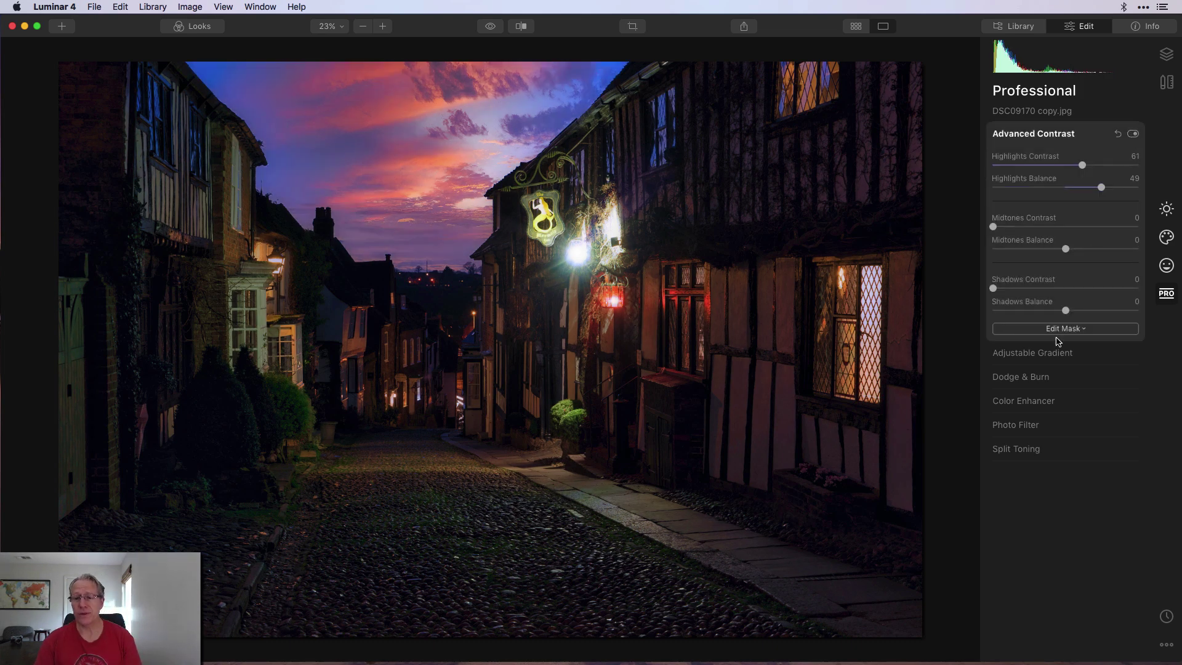
Turn on the Adjustable Gradient, show its top settings with Warmth at 32, and compare the photo with and without the gradient
click(1062, 356)
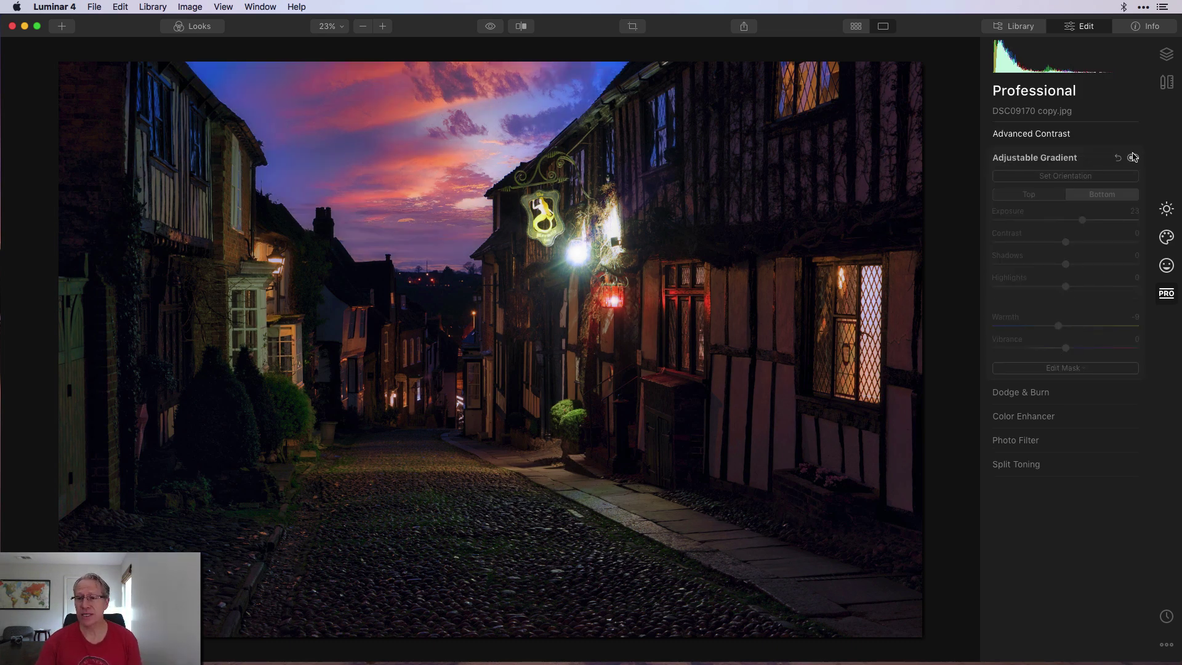
click(1133, 157)
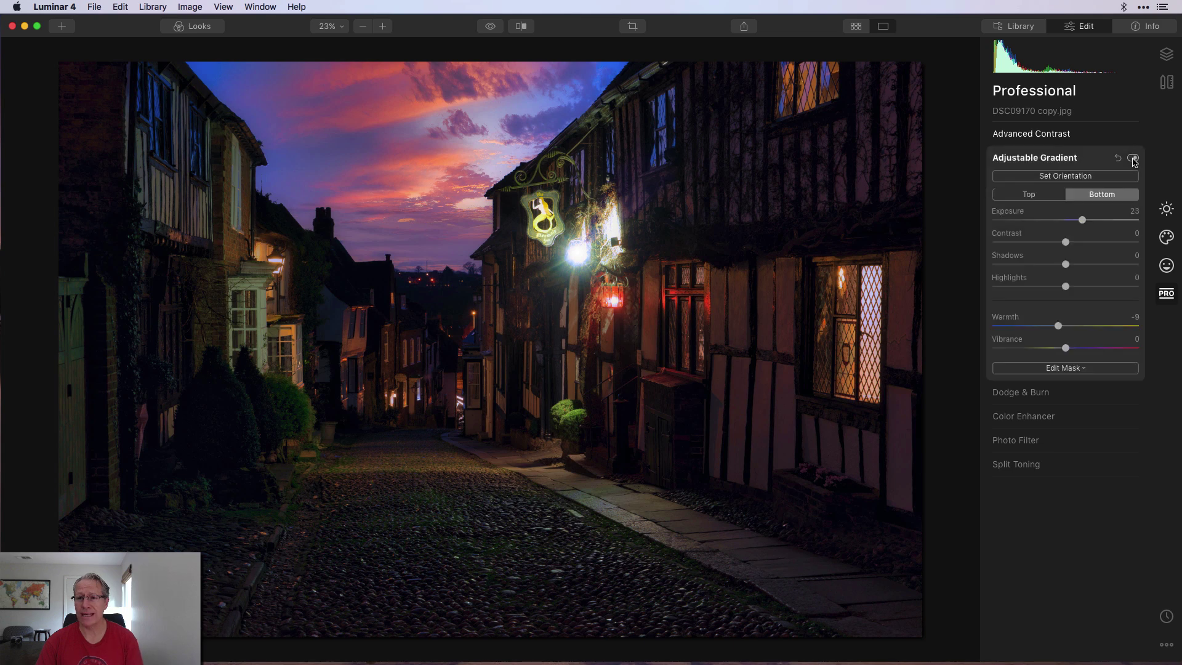
click(1029, 195)
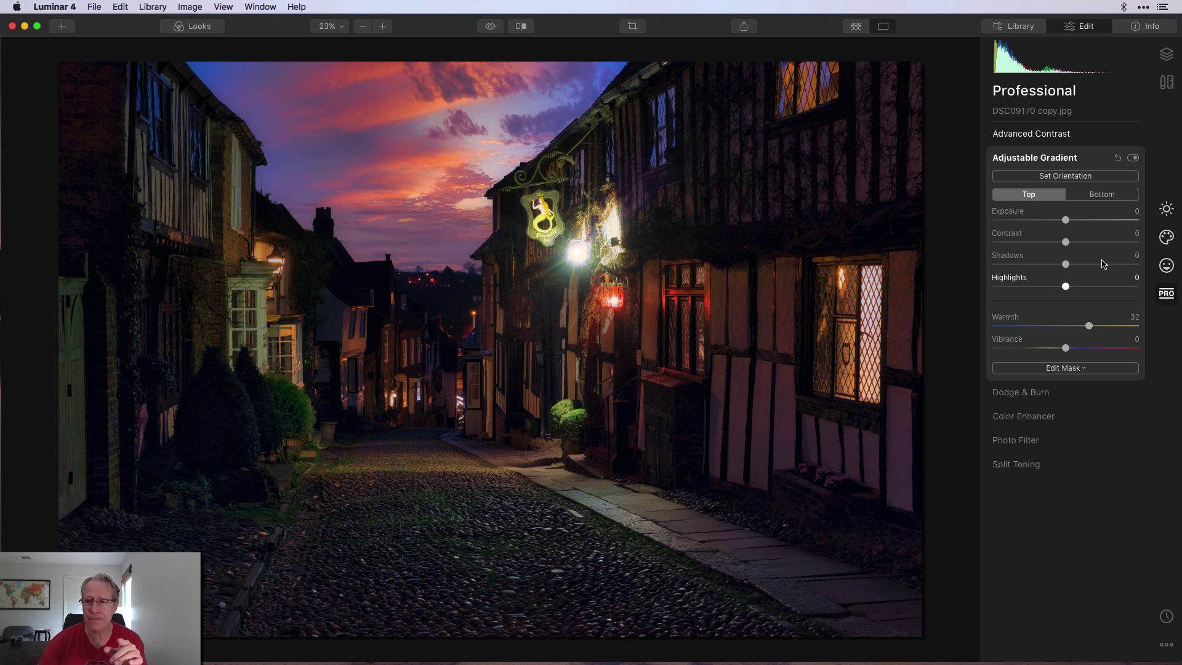
click(1133, 157)
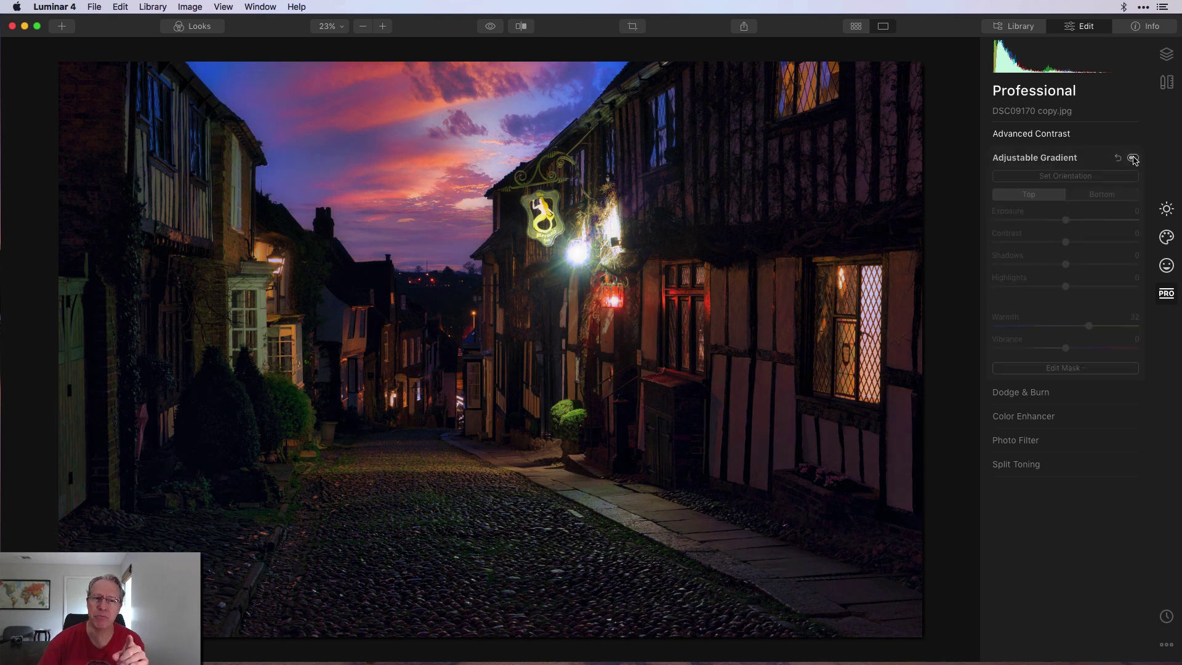
click(1133, 158)
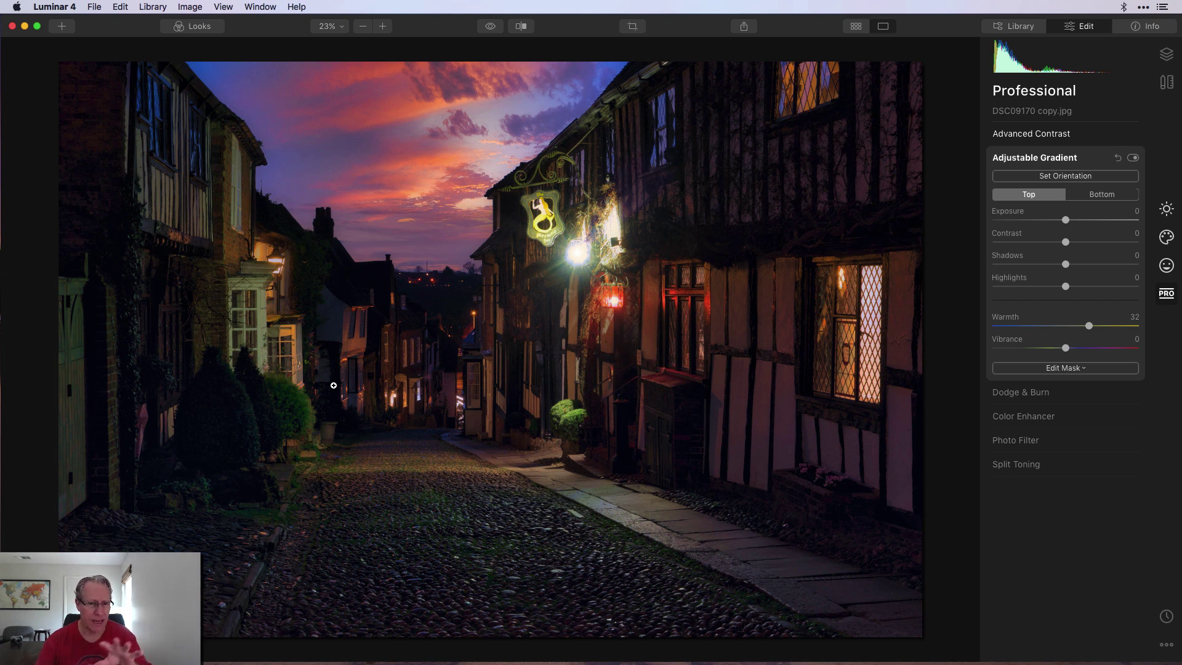
click(1133, 158)
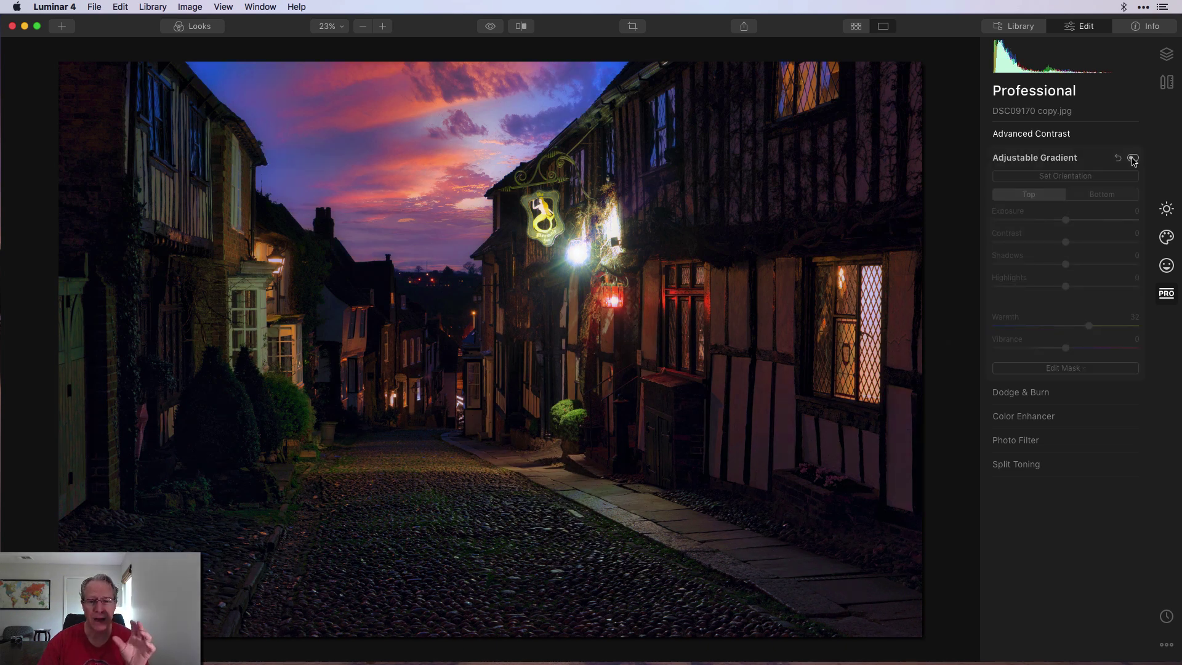
click(1132, 158)
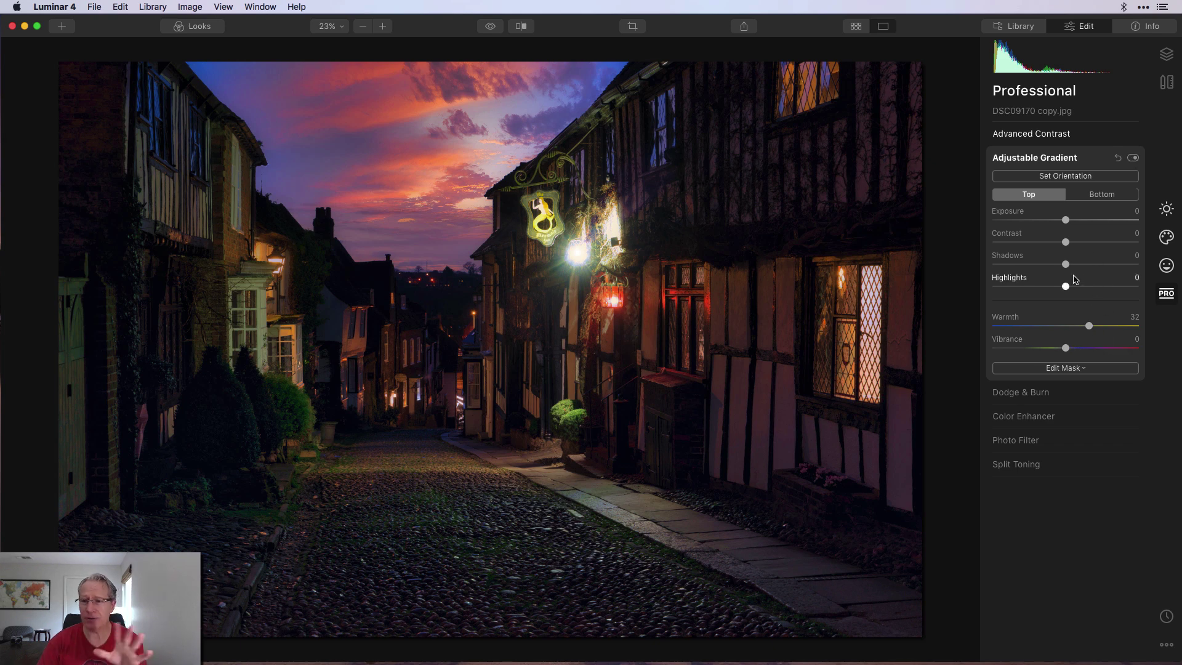
Show the Adjustable Gradient's bottom settings and compare their effect on the cobblestone foreground
click(1112, 194)
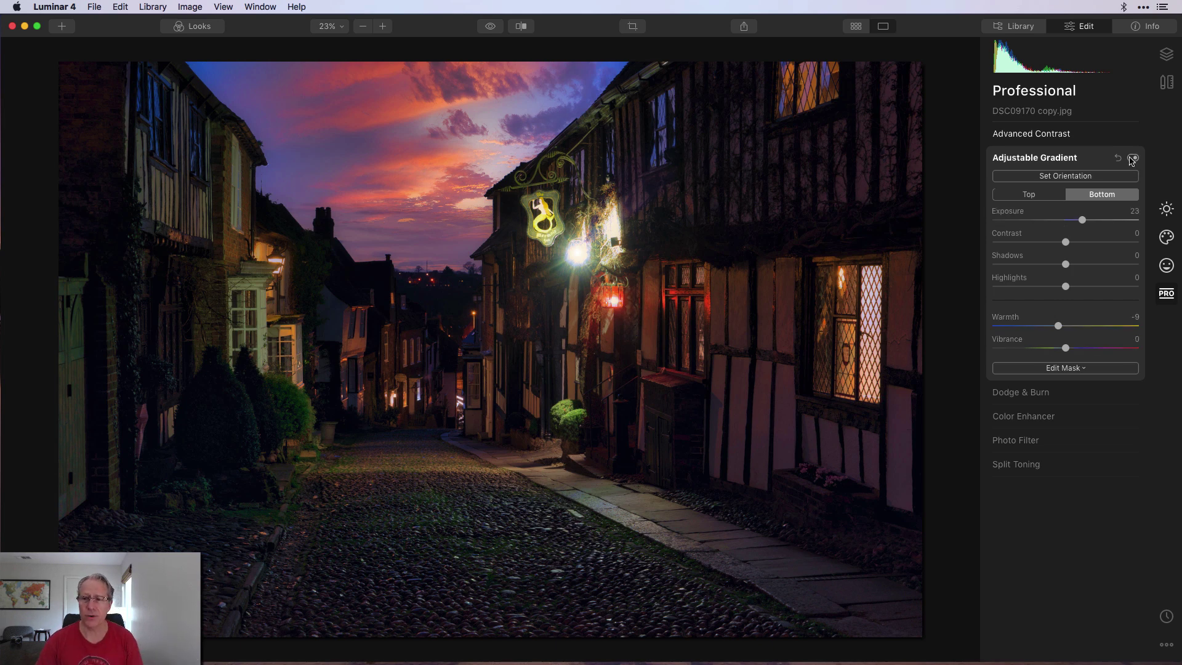
click(1133, 159)
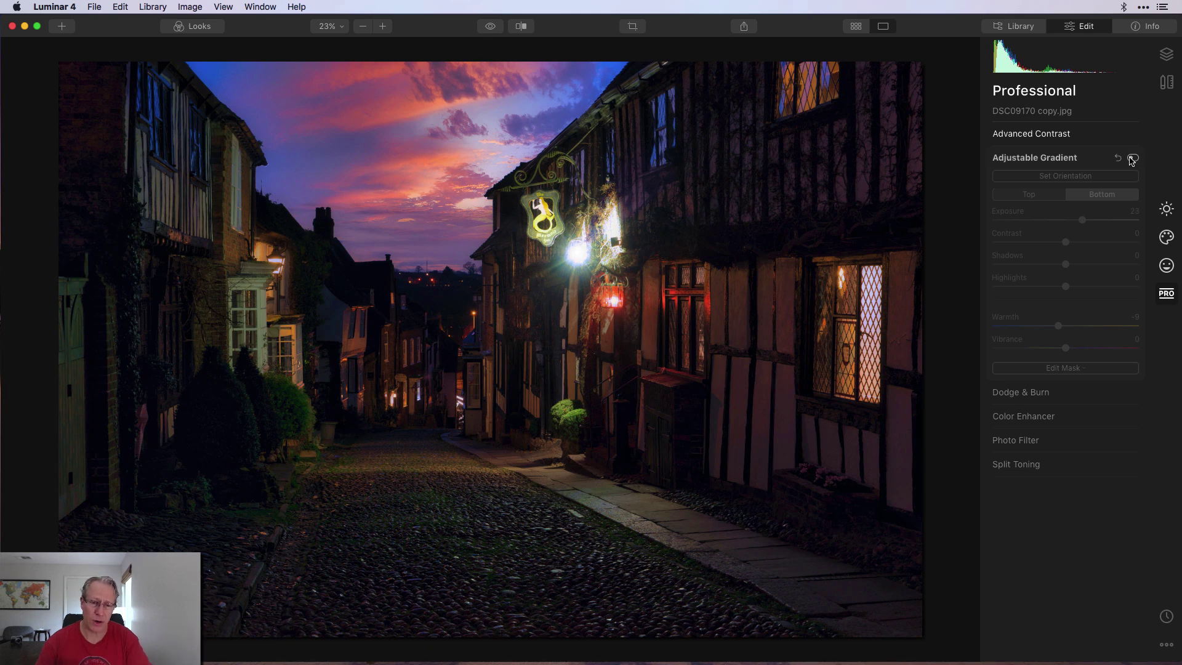
click(1133, 158)
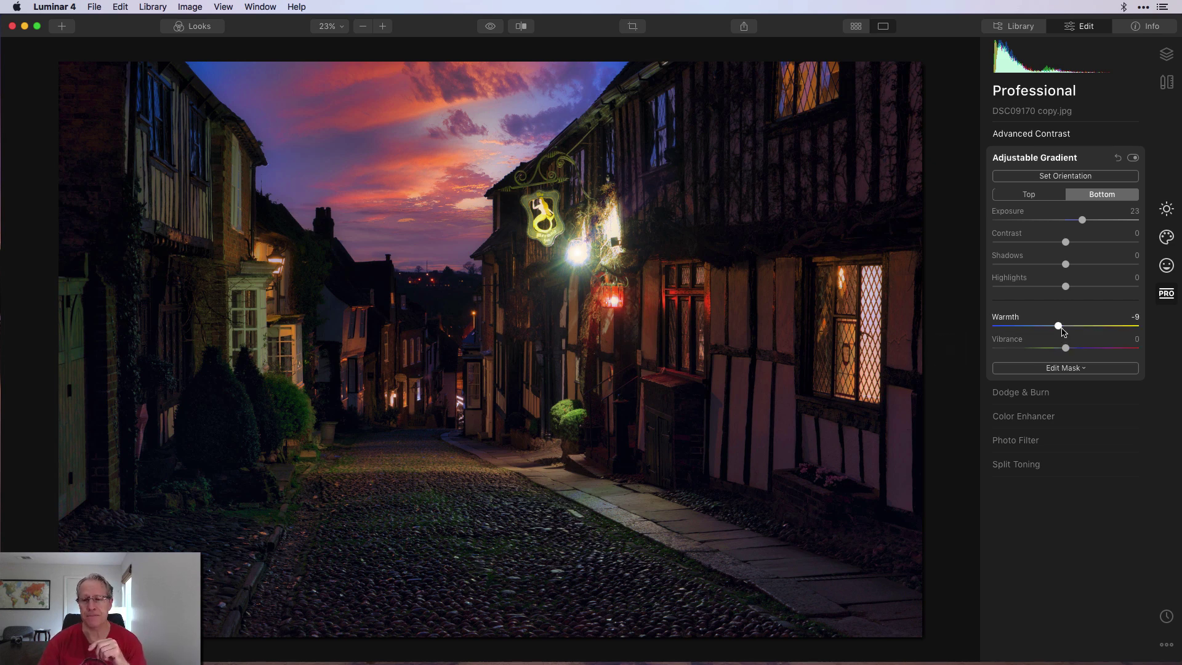
Turn on Dodge & Burn with an Overall Amount of 100, compare the photo with and without it, and collapse its settings
click(1088, 392)
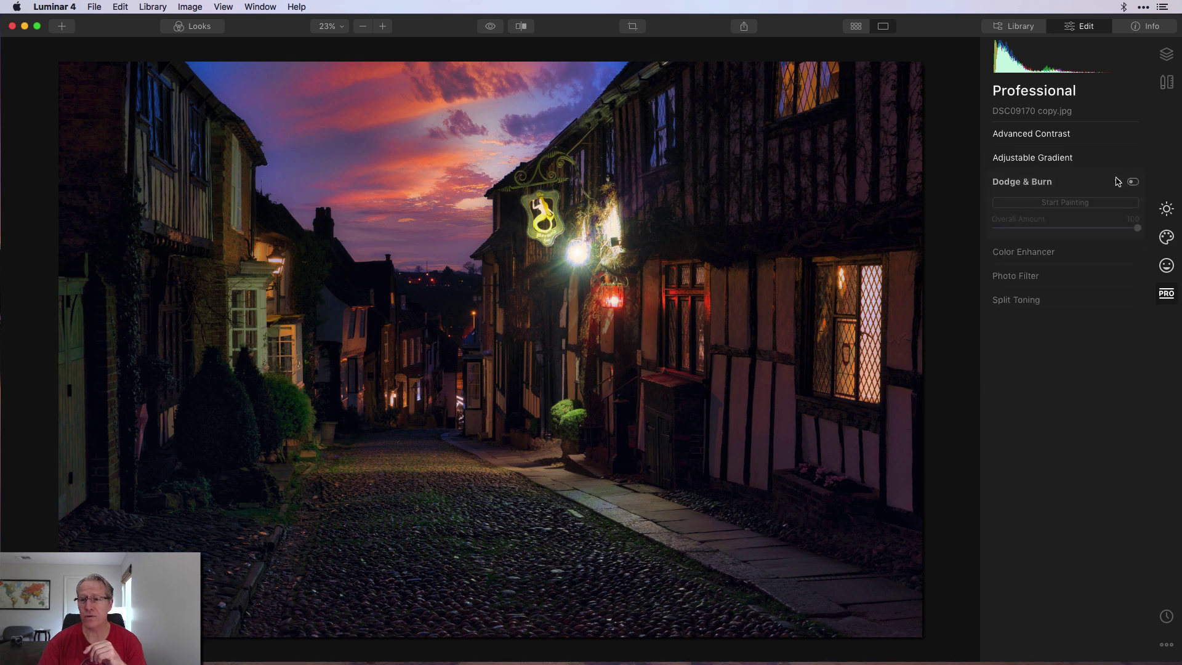
click(1134, 183)
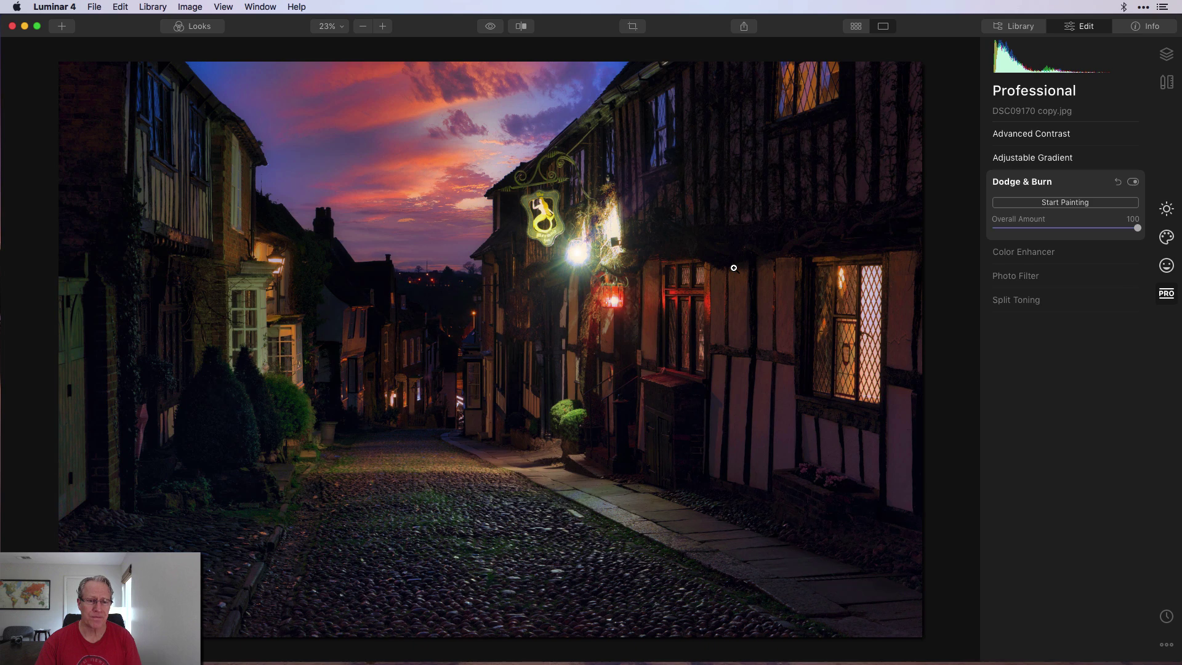
click(1134, 182)
click(1134, 182)
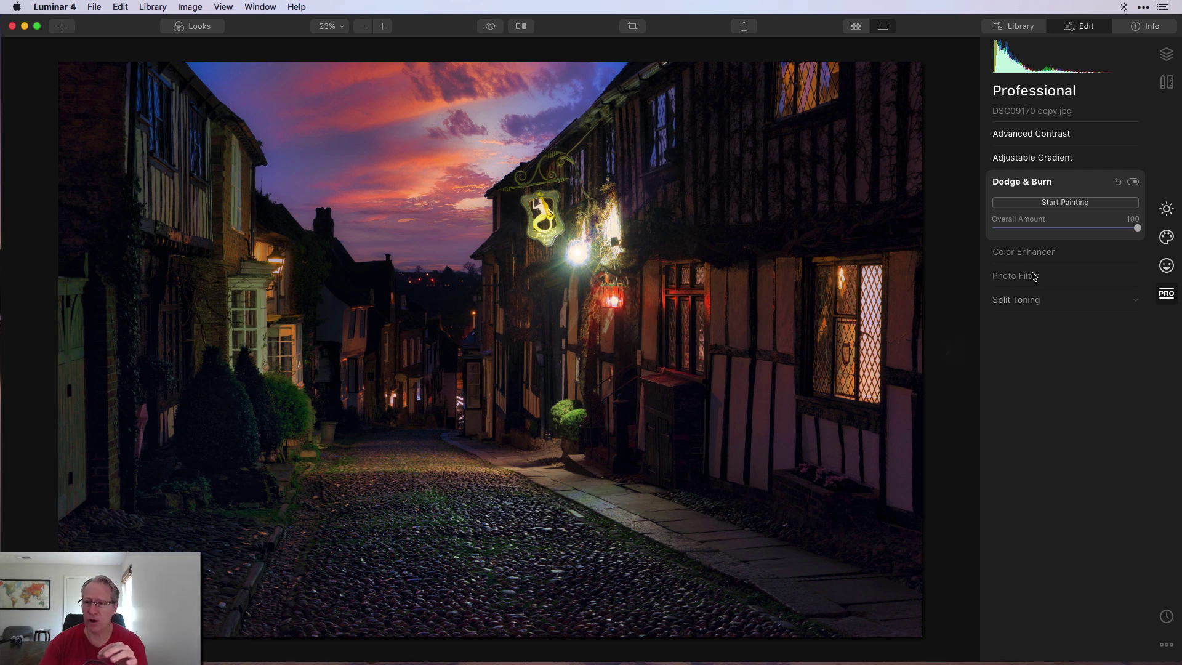
click(1132, 183)
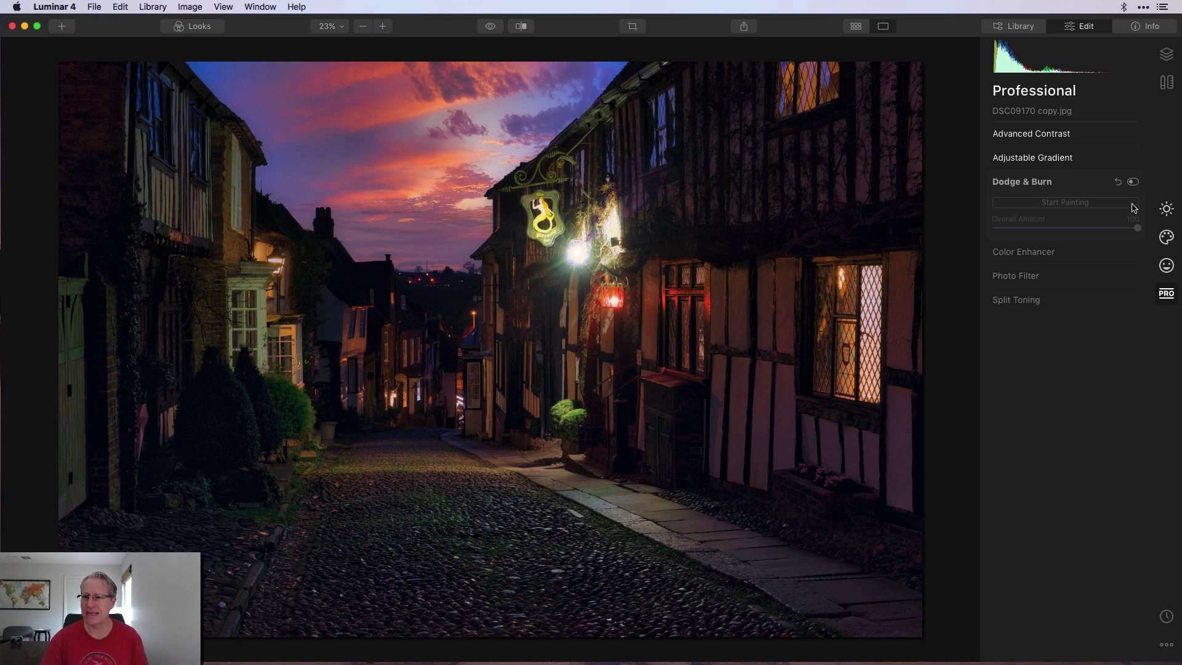
click(1132, 182)
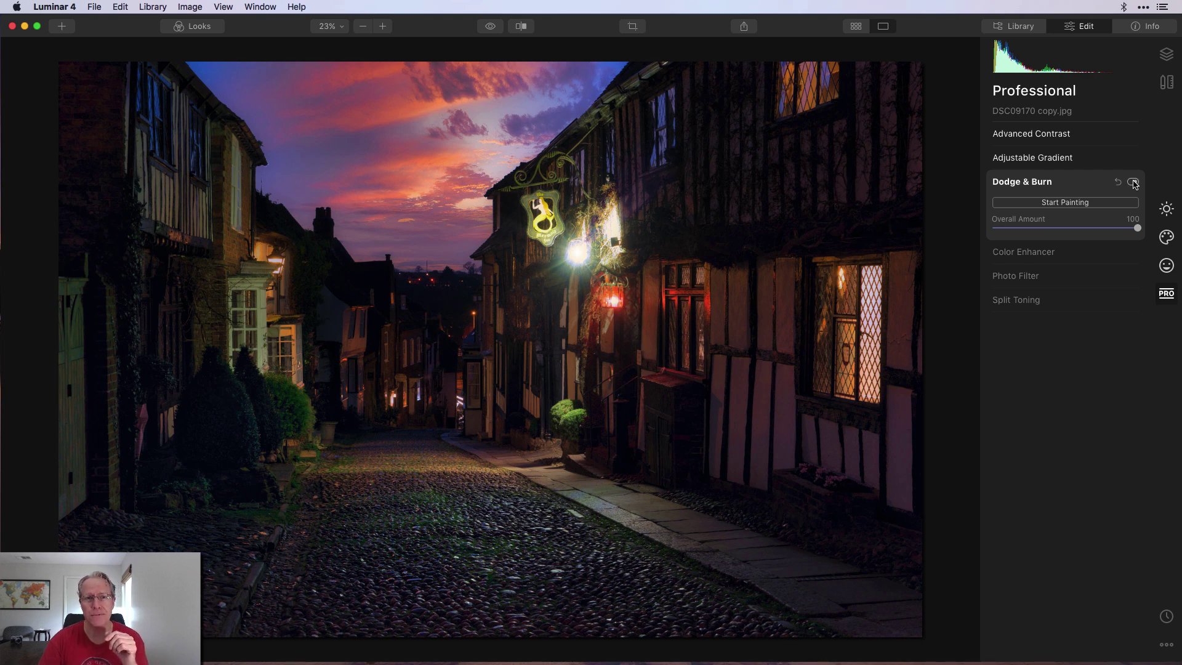
click(1135, 184)
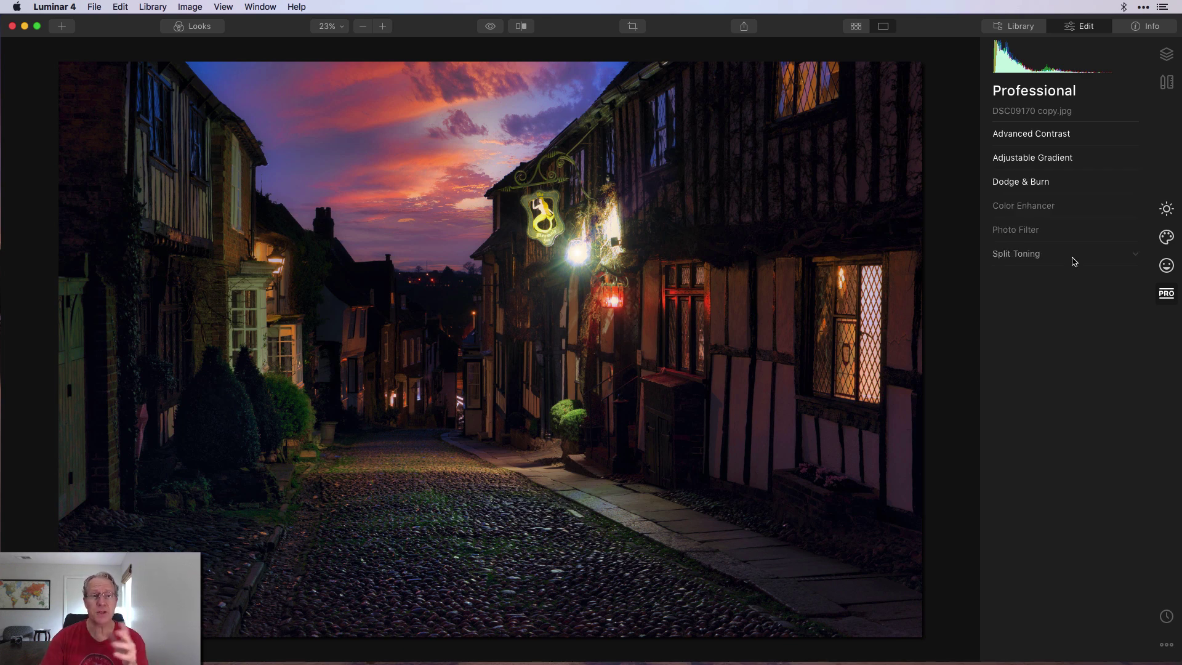
Turn on the essential Vignette filter with Amount -74 and Size 25, and expand its advanced settings
click(1165, 209)
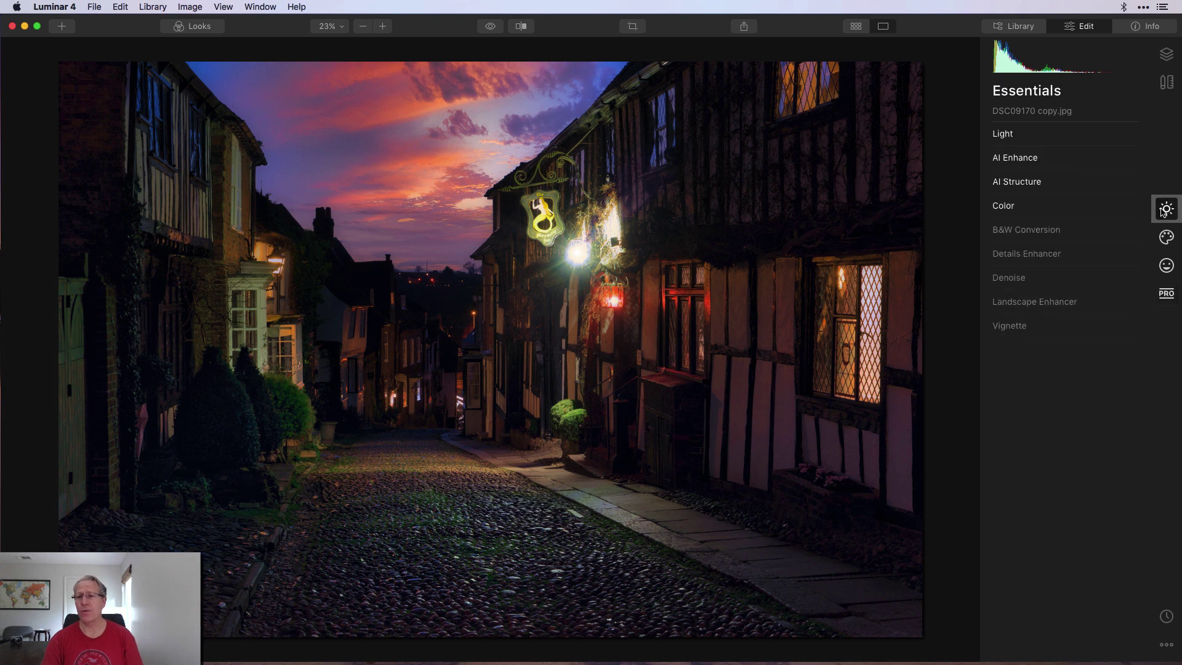
click(1002, 328)
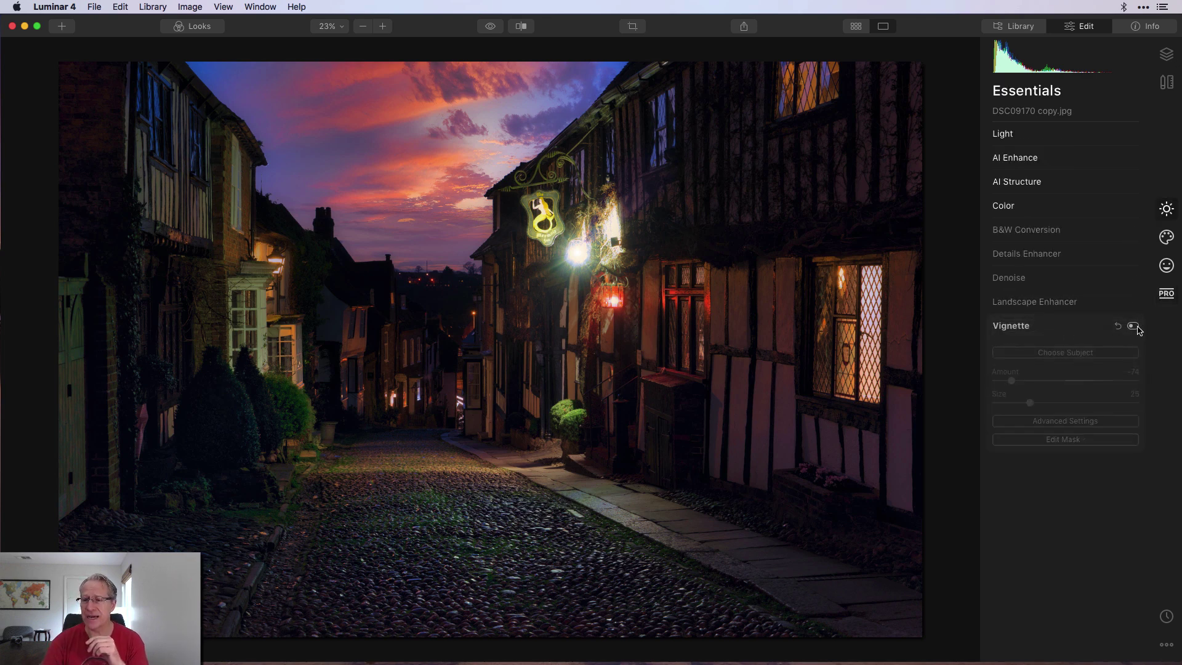
click(420, 423)
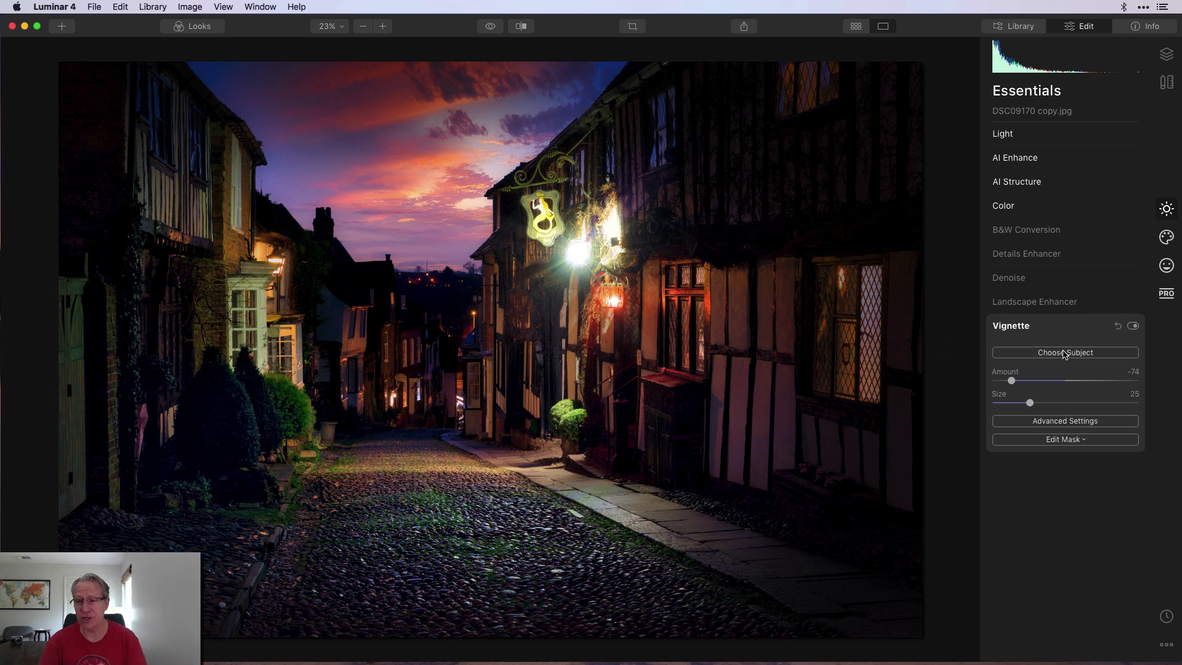
click(1067, 421)
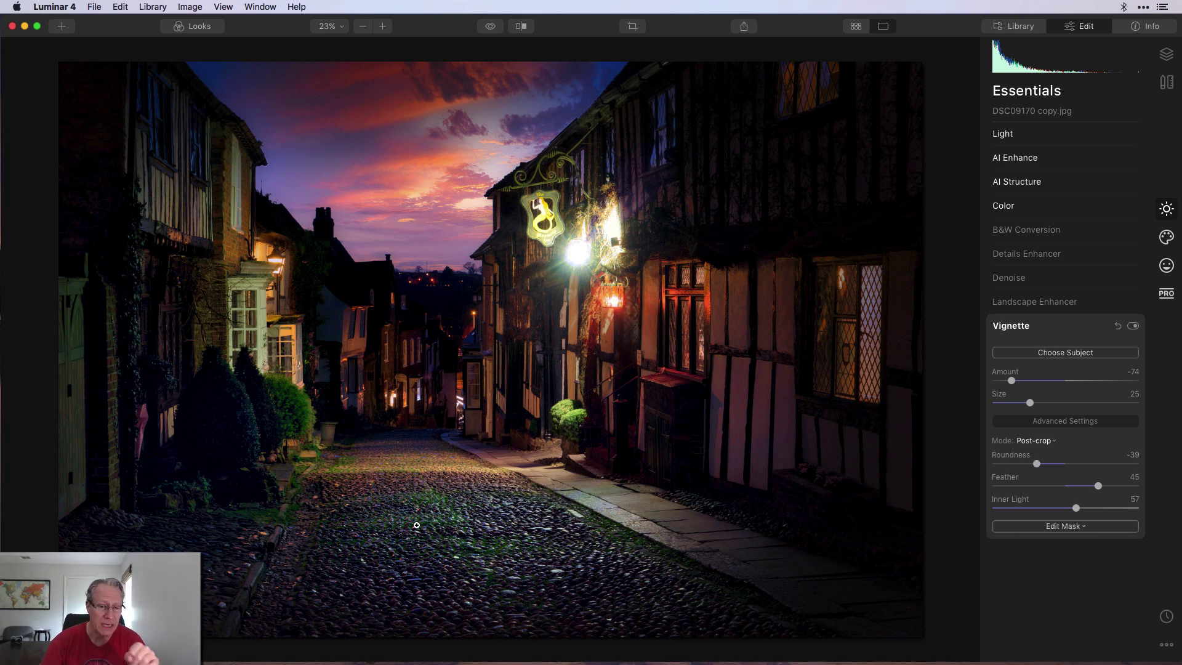
Compare the street photo with and without the vignette, leaving the filter on
click(1133, 327)
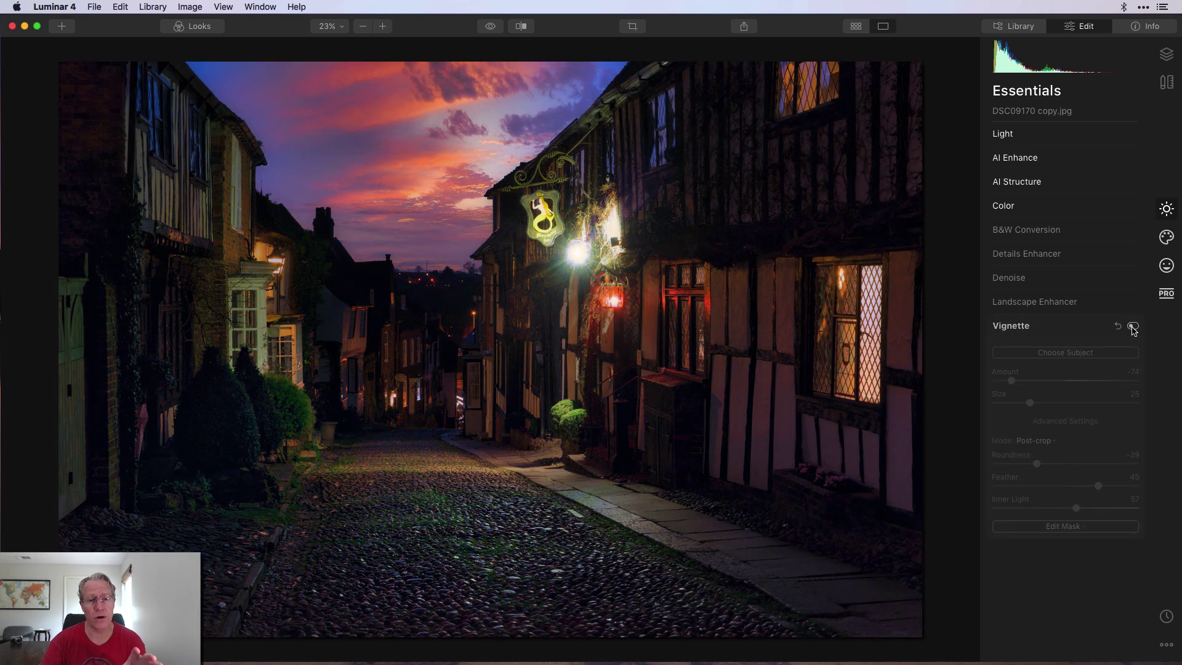
click(1133, 327)
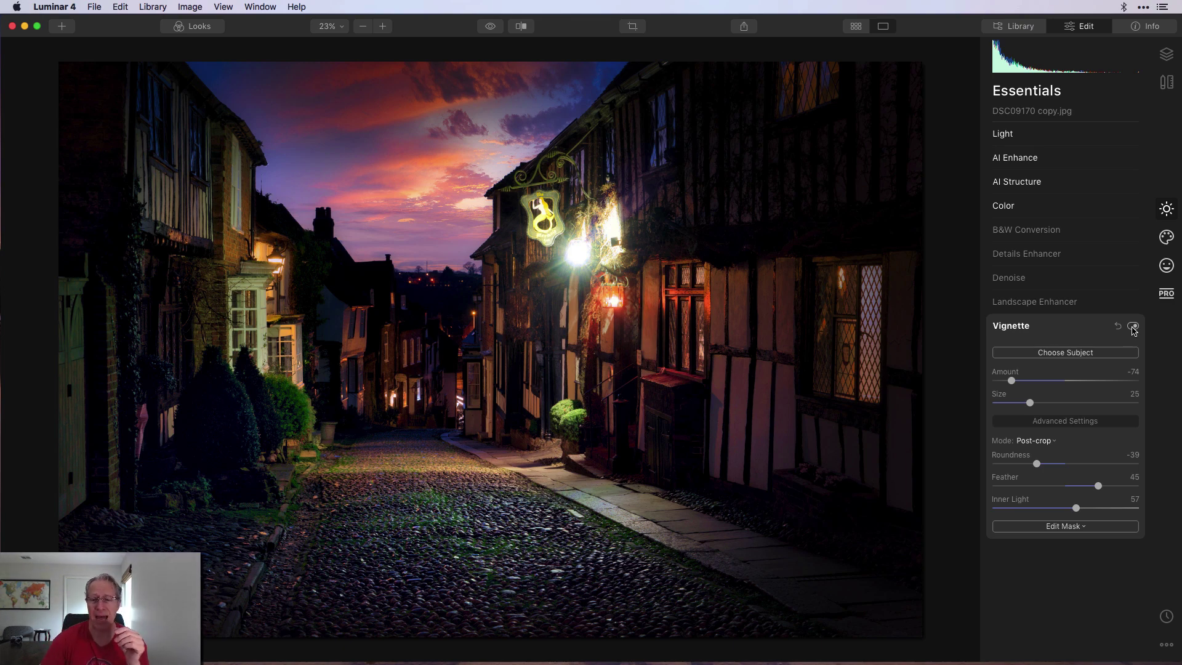
click(1133, 327)
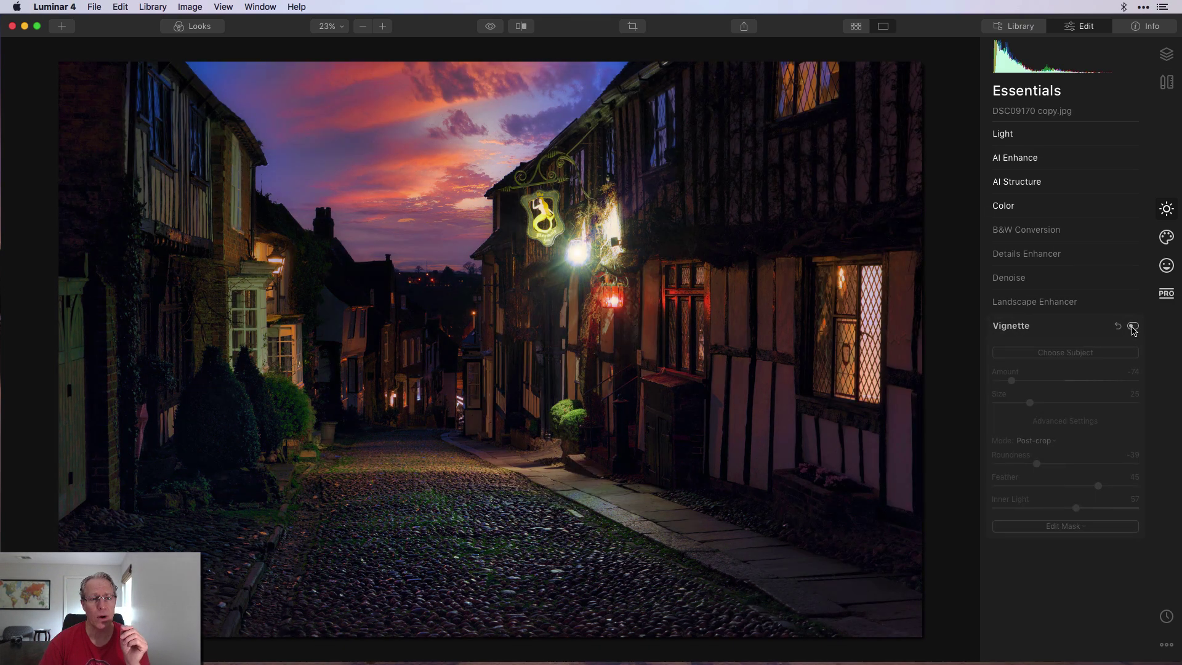
click(1134, 327)
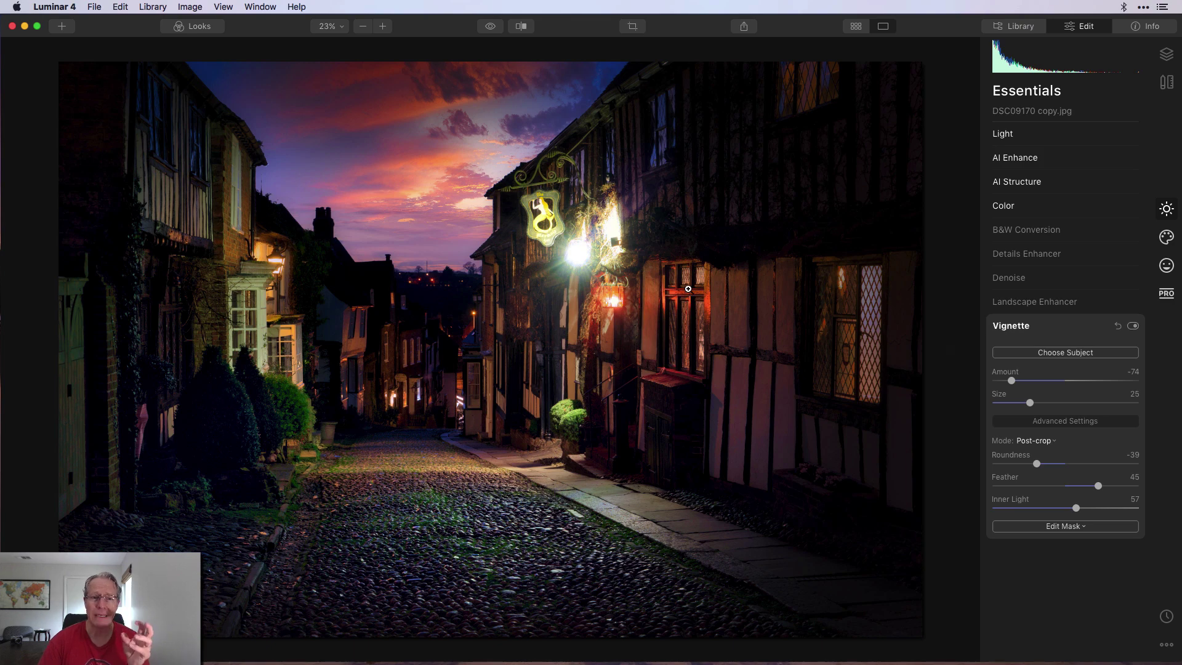
Compare the fully edited photo with the unedited original, and collapse the Vignette settings
click(491, 27)
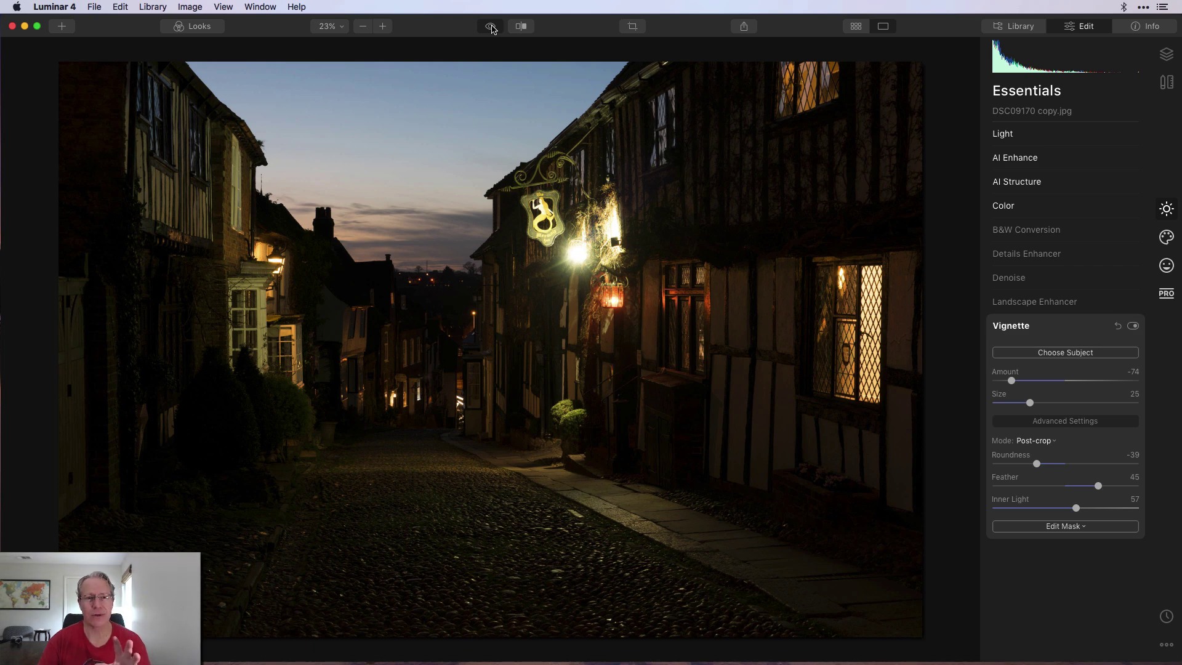
click(490, 26)
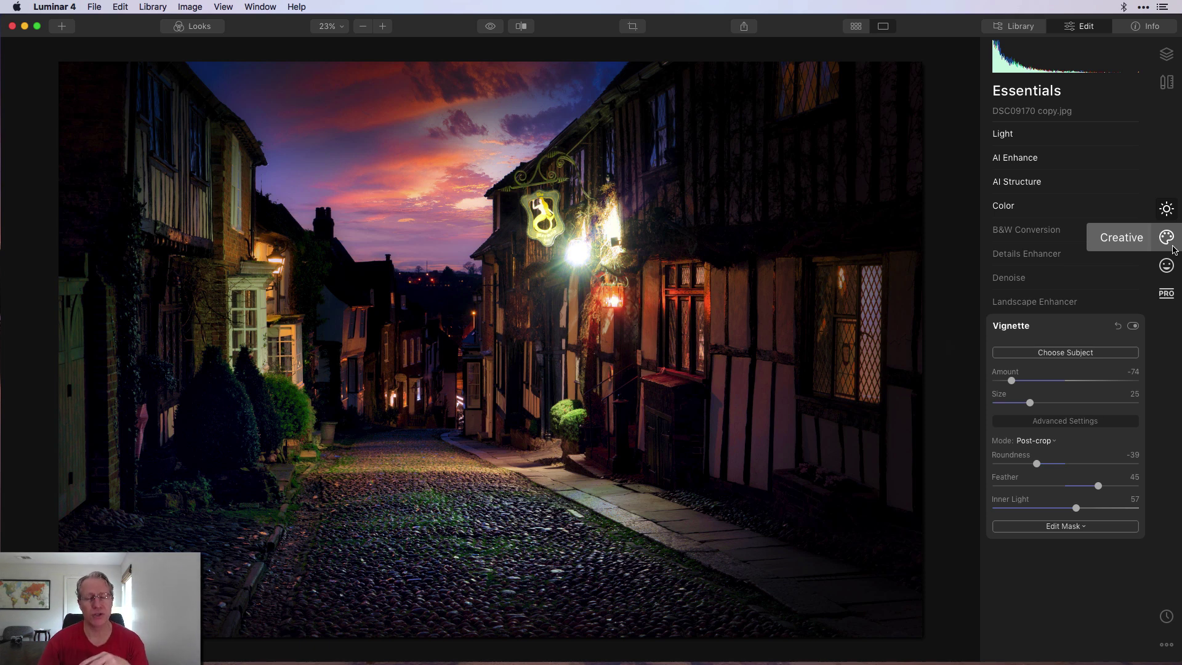
click(1074, 326)
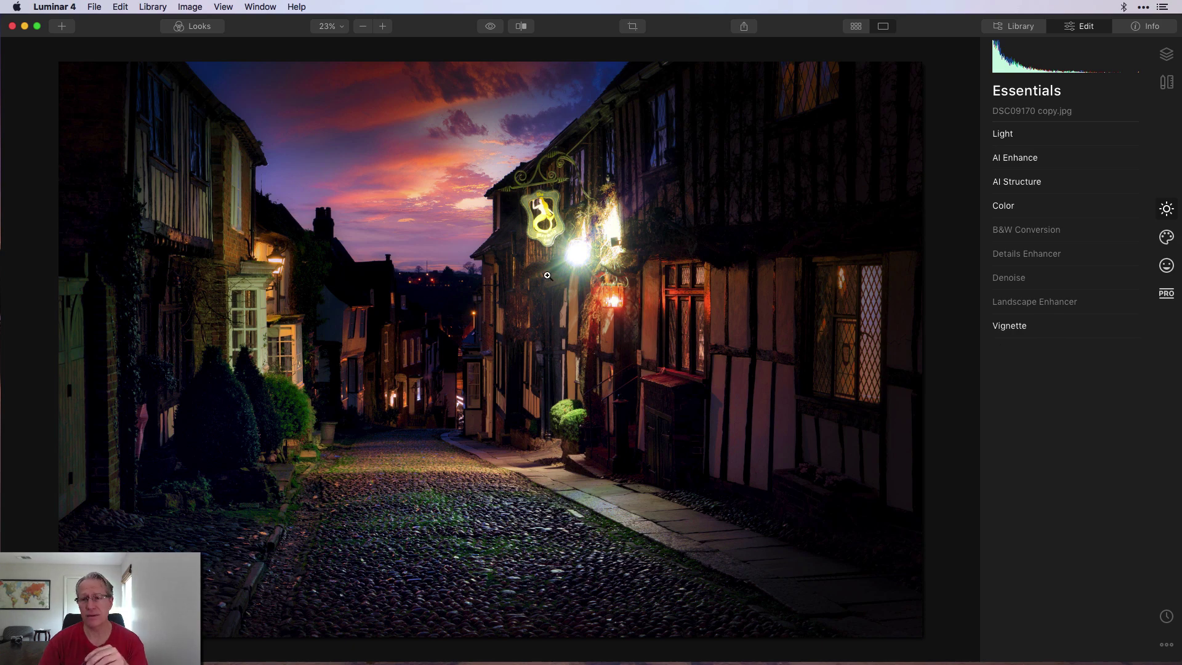
Sweep the before/after split divider across the sky to compare both versions, and close the split view
click(521, 26)
drag(491, 117, 239, 123)
click(520, 26)
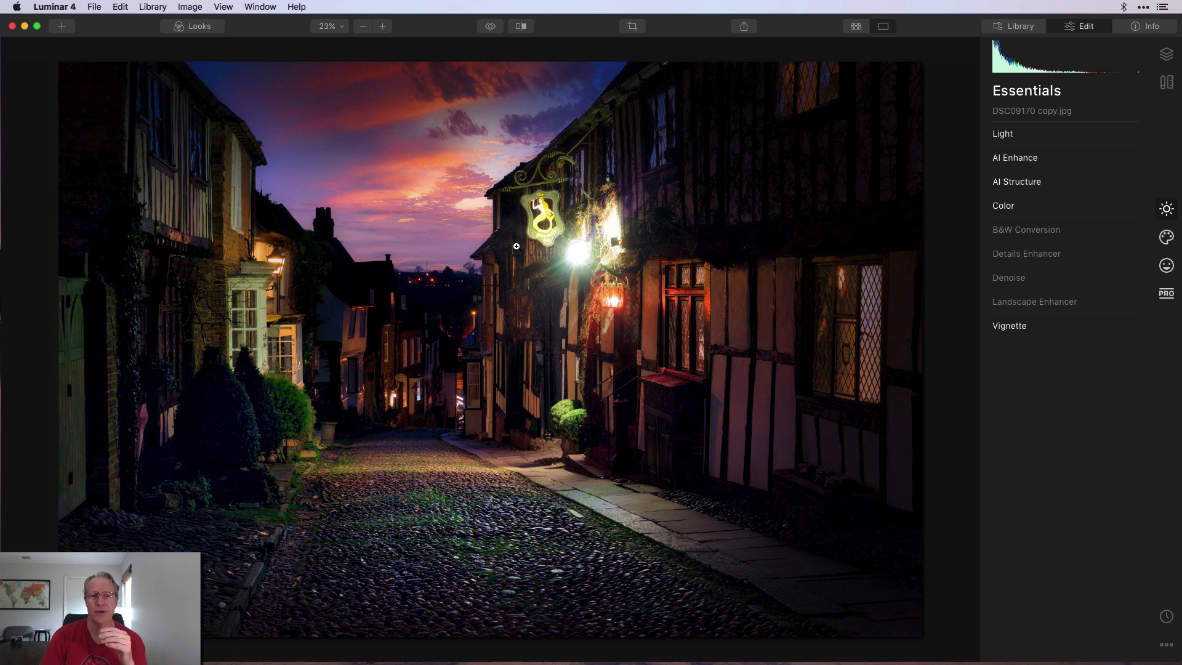
Switch repeatedly between the unedited original and the finished edit to review the overall transformation, ending on the edited version
click(490, 27)
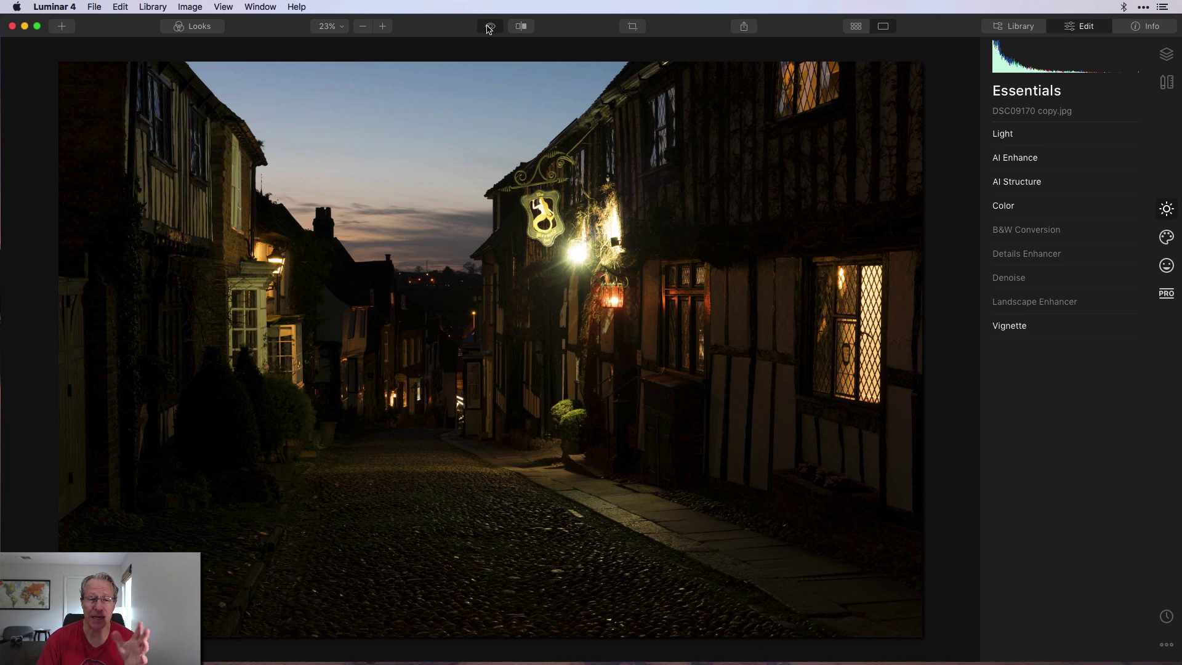
click(490, 27)
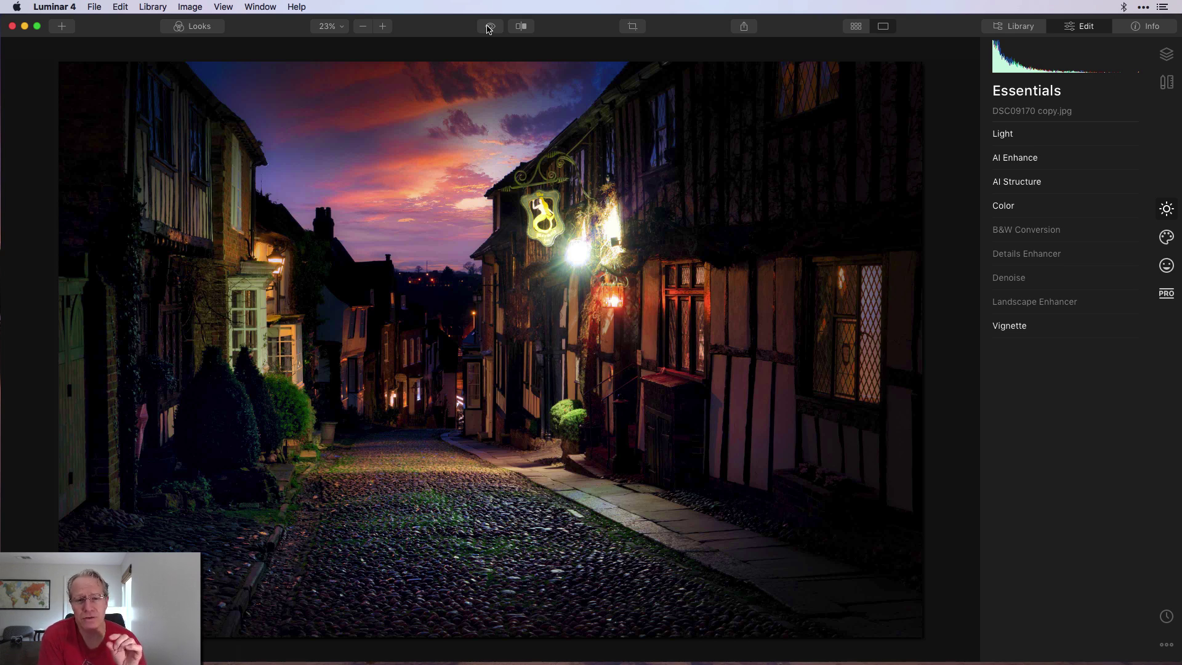
click(490, 27)
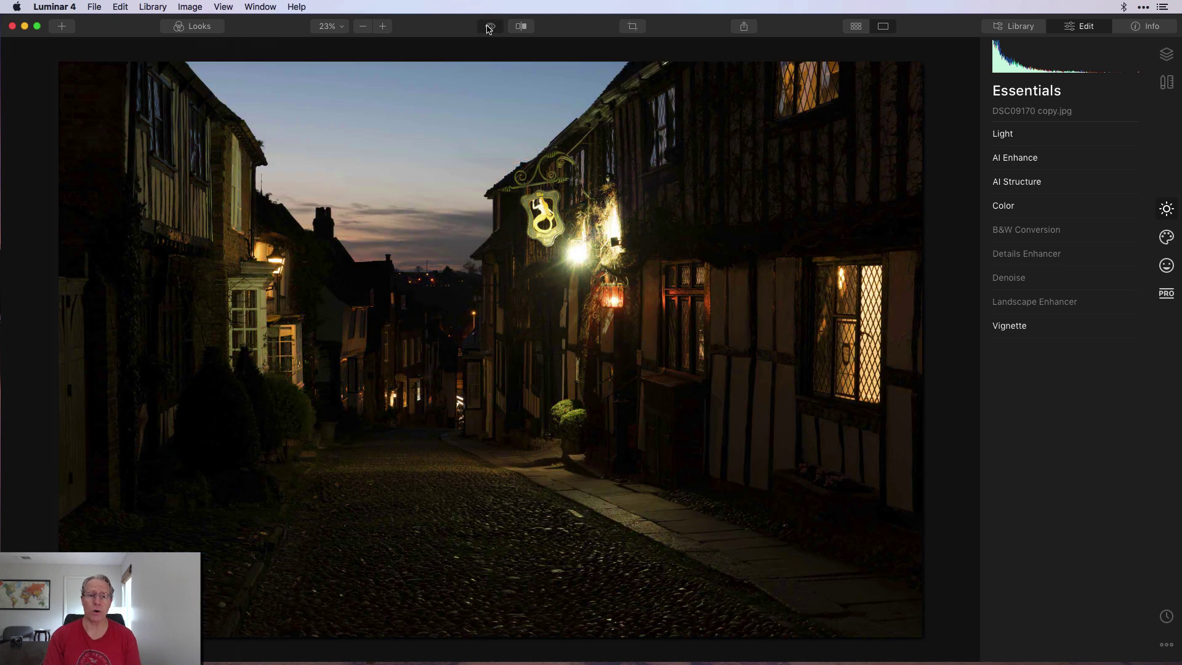
click(489, 27)
click(490, 27)
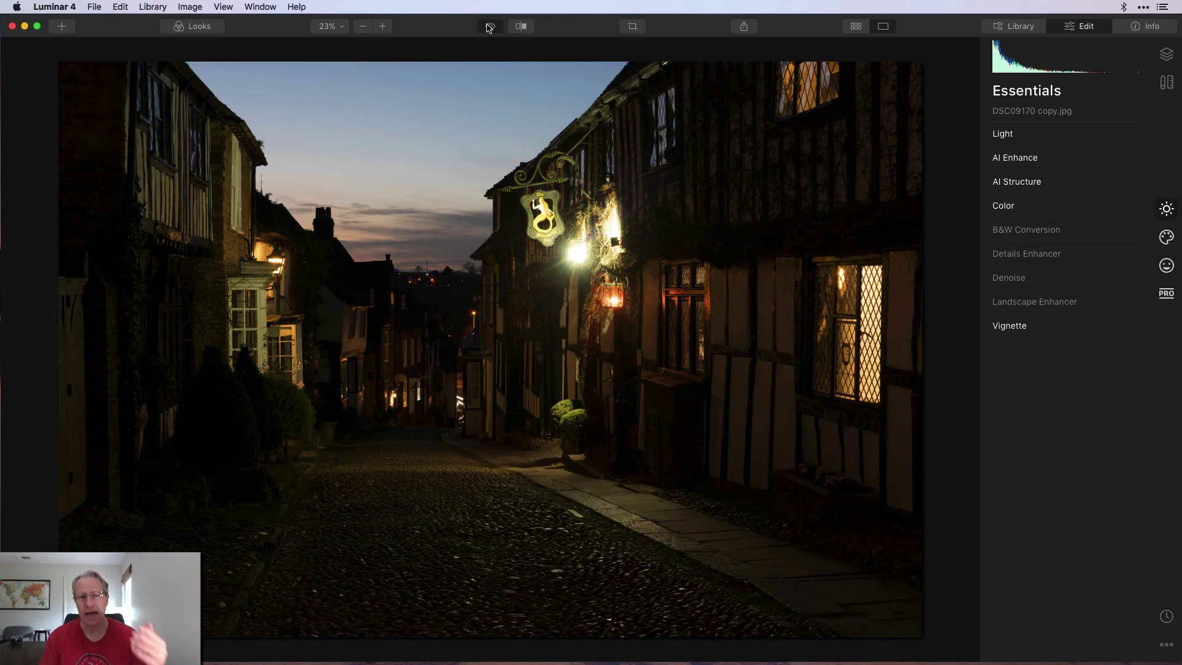
click(490, 28)
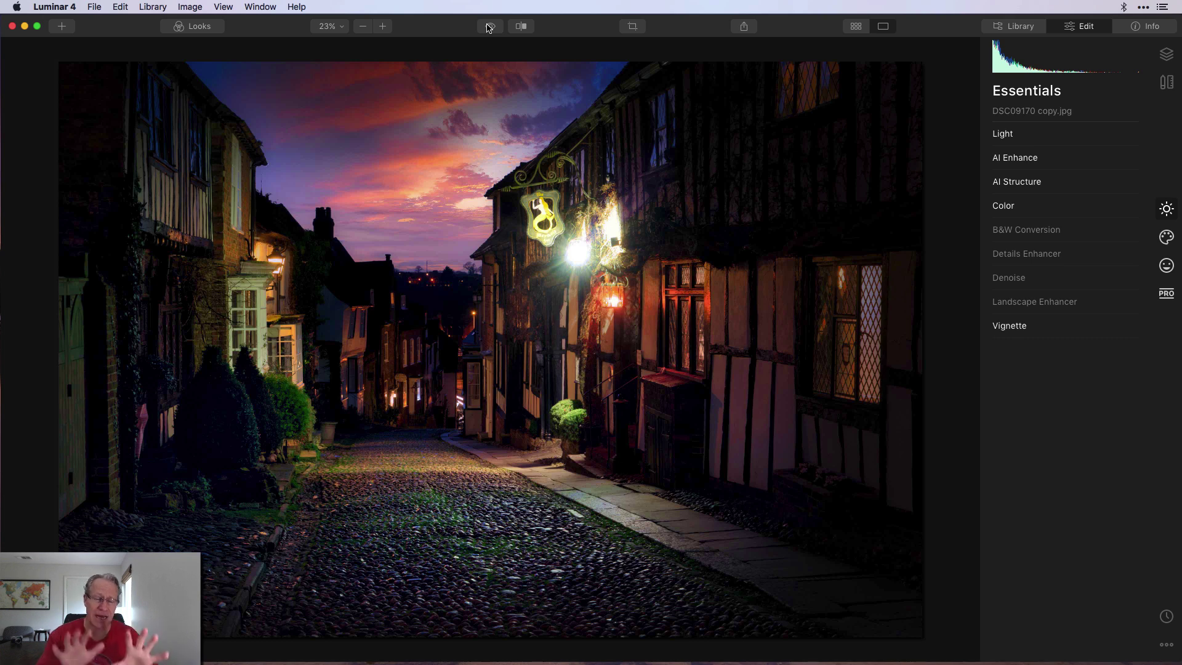
click(489, 27)
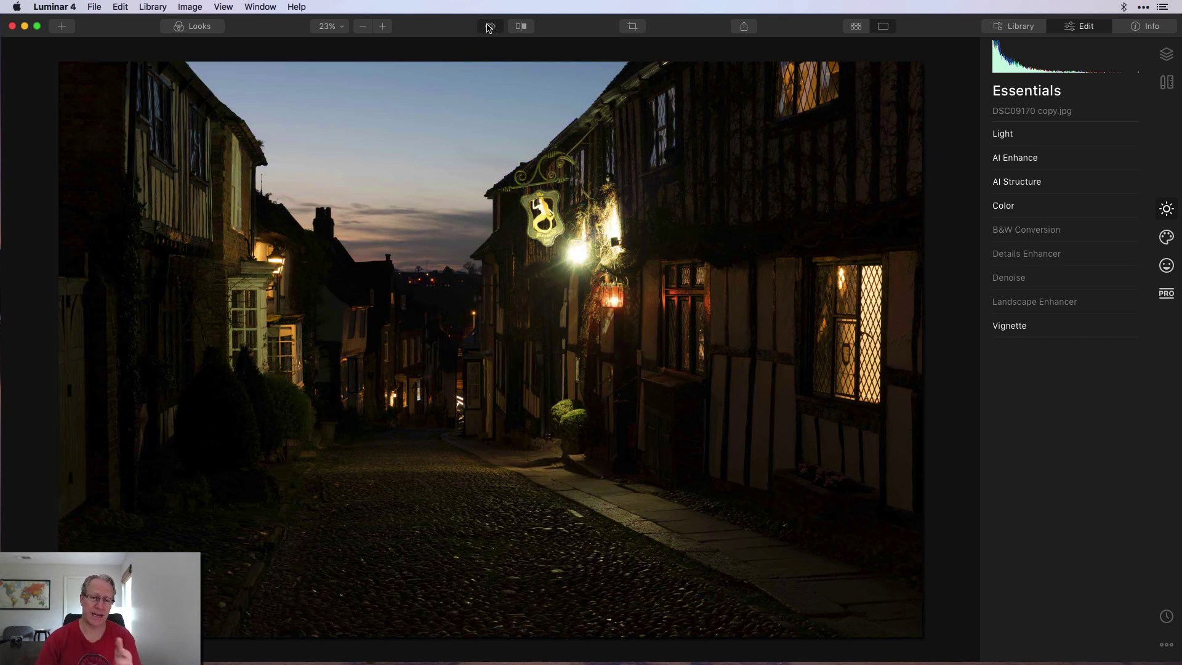
click(489, 28)
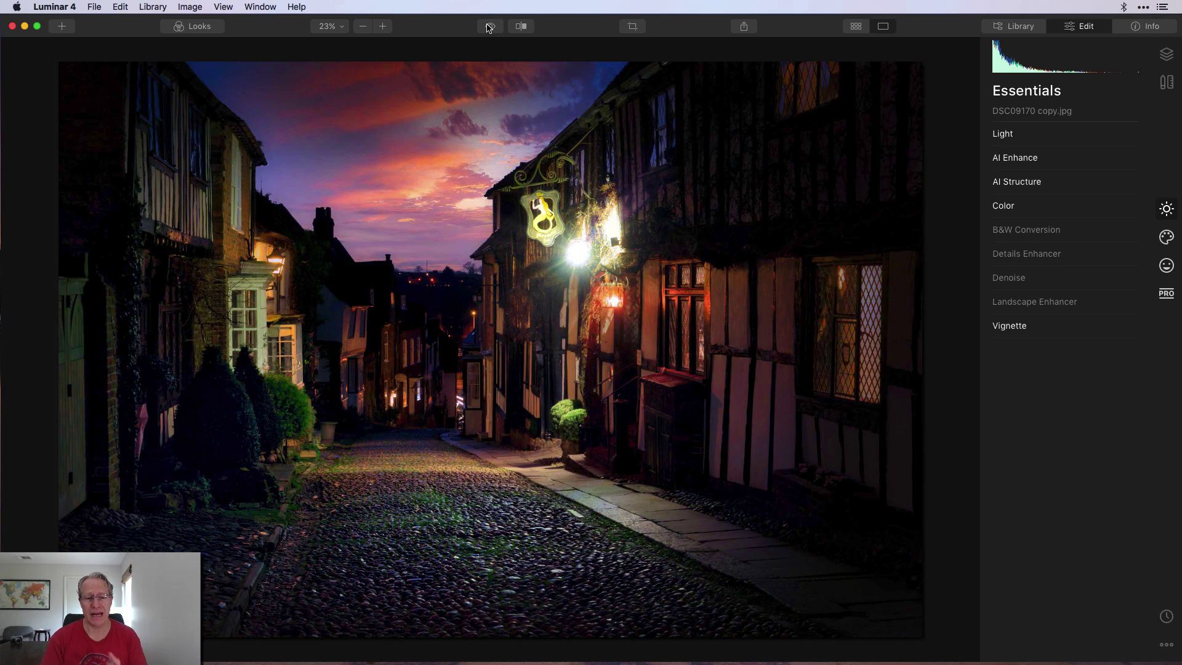